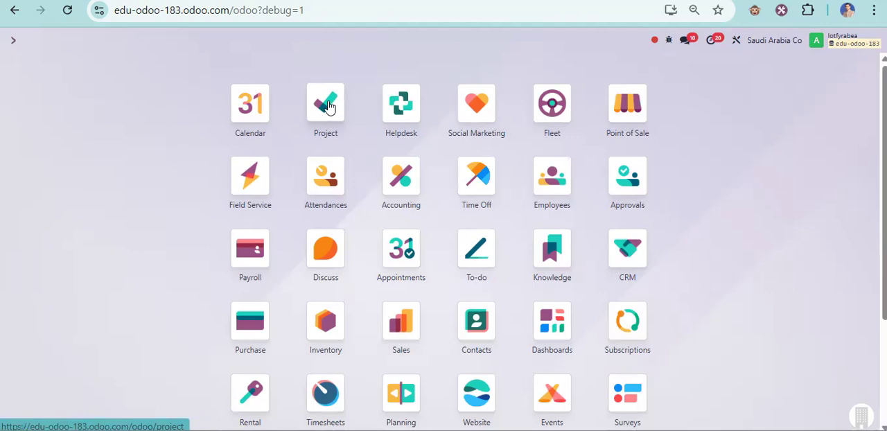
- Open the Meeting task of the Internal - Saudi Arabia Co project from the list of all project tasks
click(329, 105)
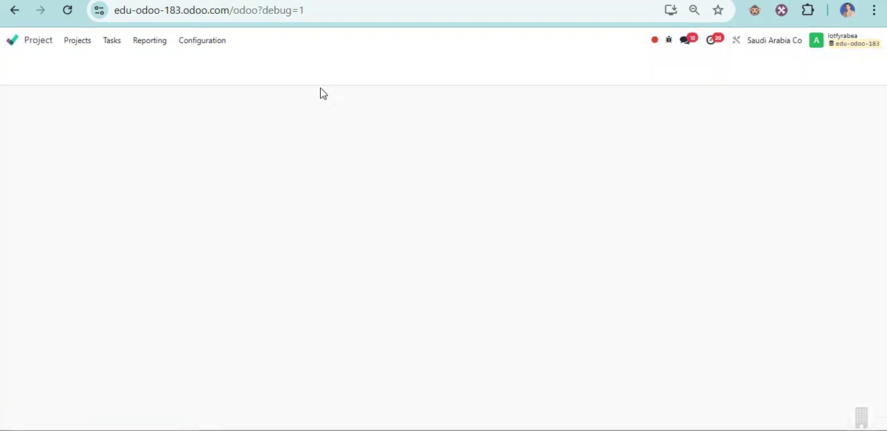
click(113, 41)
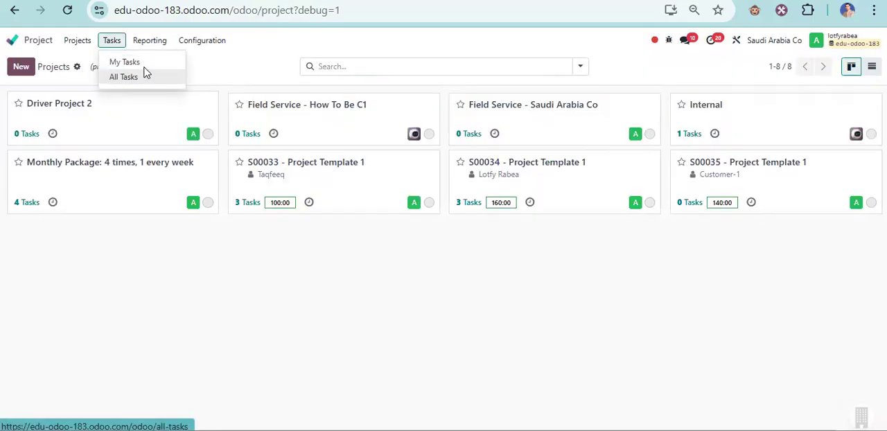
click(125, 77)
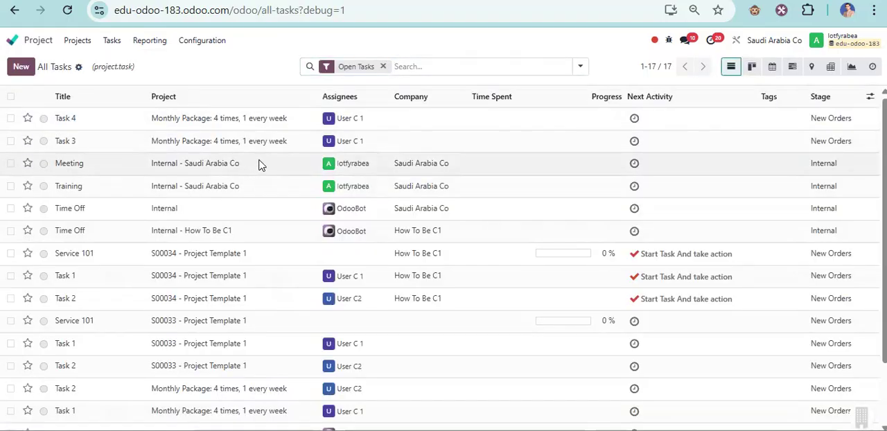
click(260, 165)
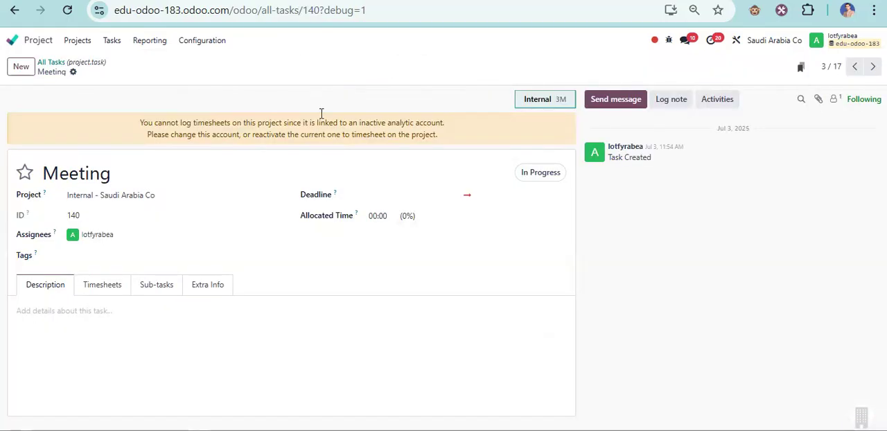
- Examine the activity types available for scheduling on the Meeting task, and close the dialog without scheduling anything
click(718, 101)
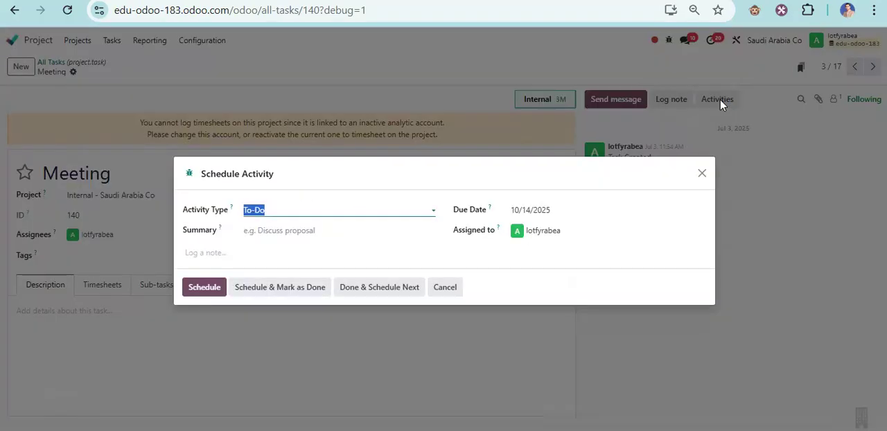
click(369, 211)
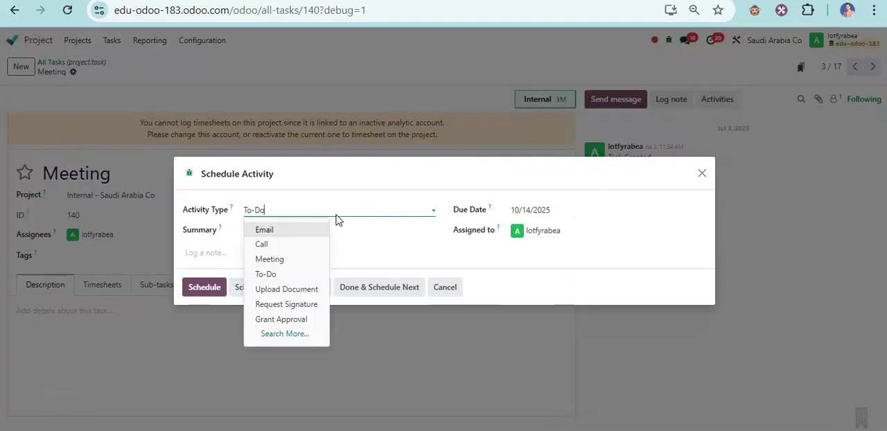
click(700, 177)
click(702, 174)
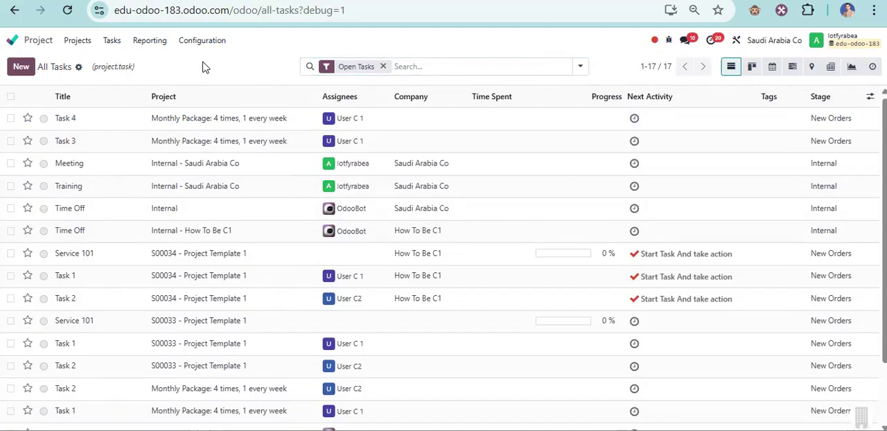
- Open the Calendar app in week view and go to week 42, October 12 to 18, 2025
click(20, 43)
click(251, 104)
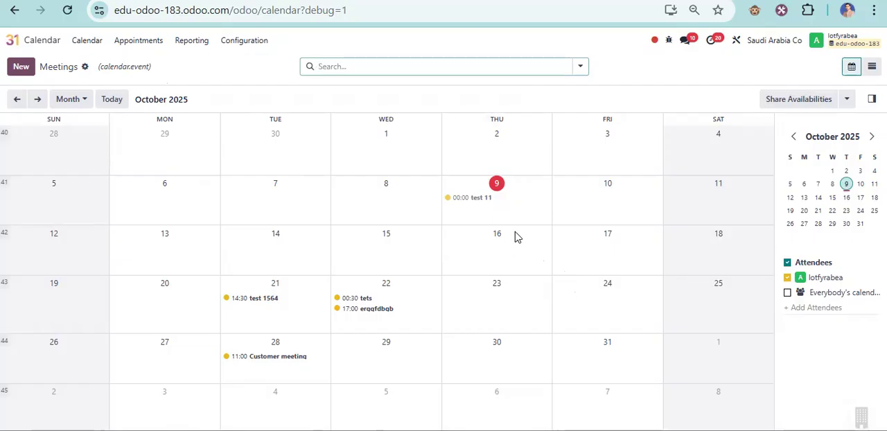
click(77, 99)
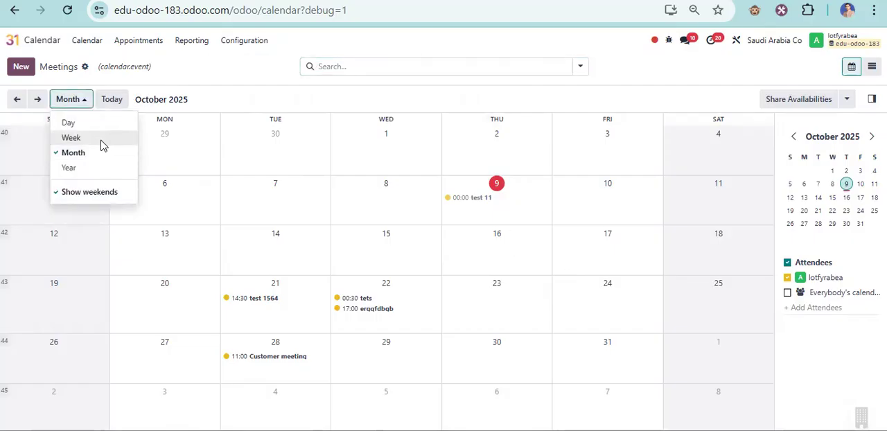
click(102, 144)
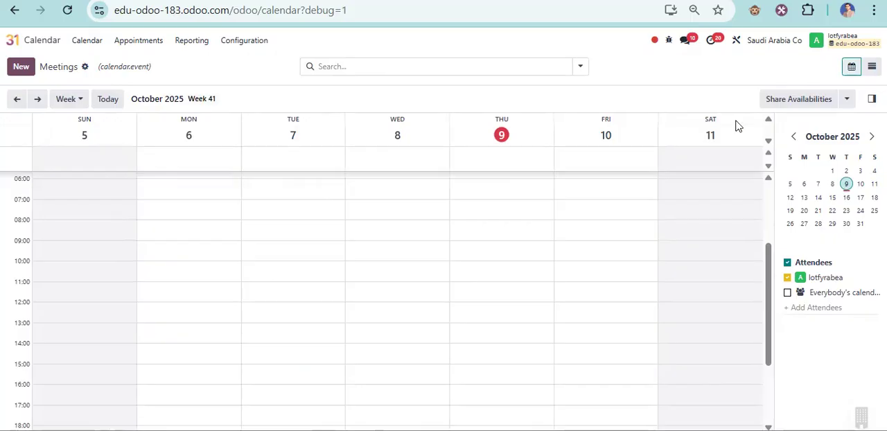
click(37, 98)
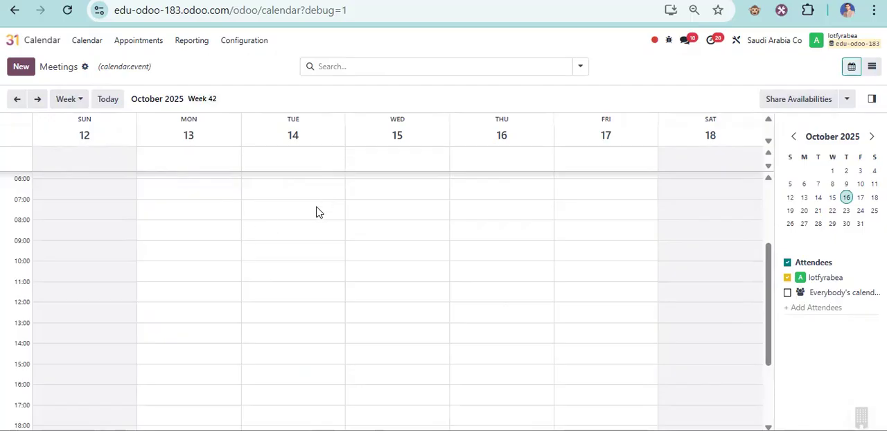
- Start a new event on Tuesday, October 14, 2025 from 16:00 to 17:45 and open its full form
scroll(310, 299, down, 3)
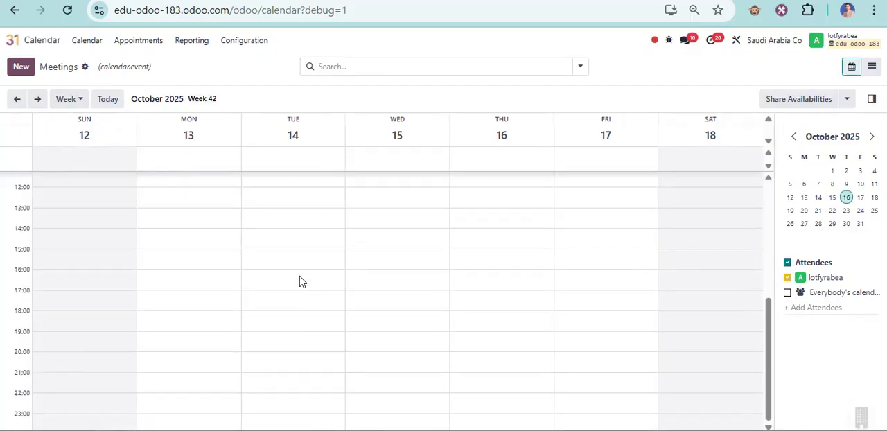
drag(303, 274, 307, 309)
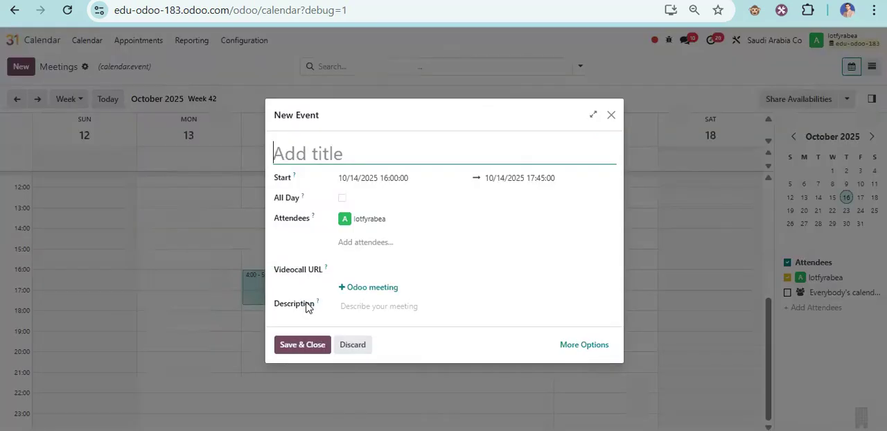
click(594, 115)
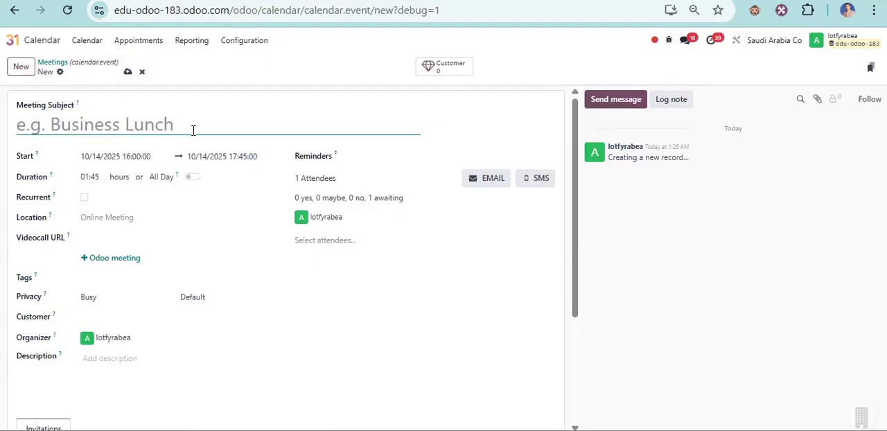
- Enter "Customer Meeting No: 2" as the meeting subject
text(Cus)
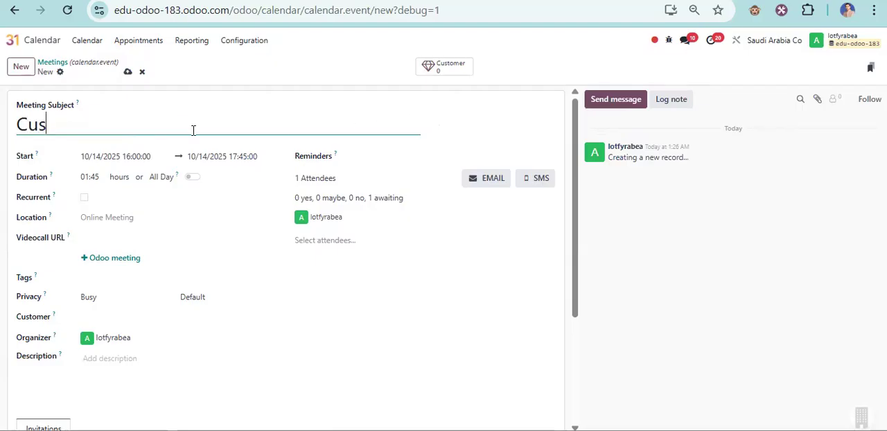
text(tomer M)
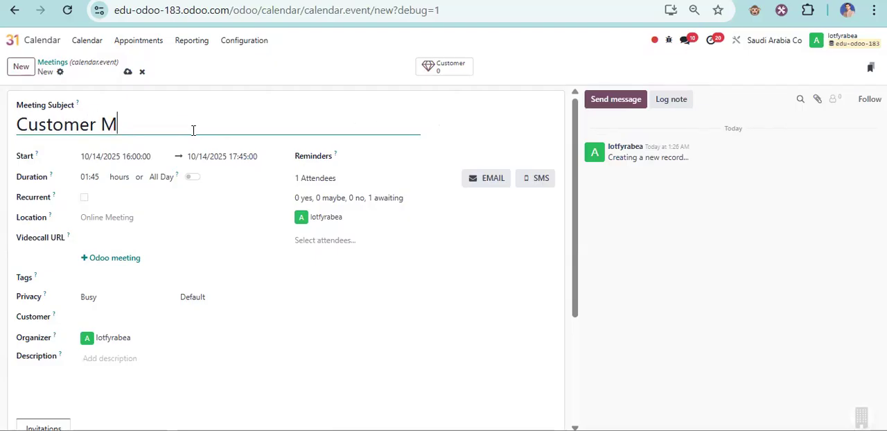
text(eeting )
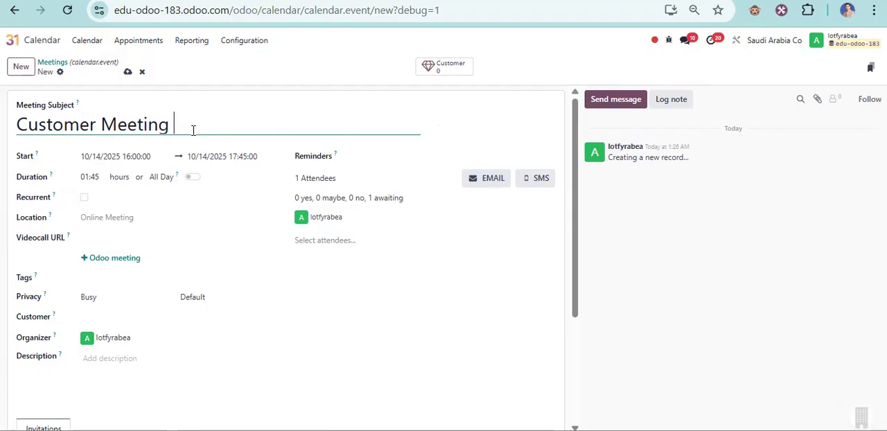
text(No: 2)
- Set the meeting's customer to الشركه العربيه from the full customer list, and its organizer to Sales-person
click(107, 319)
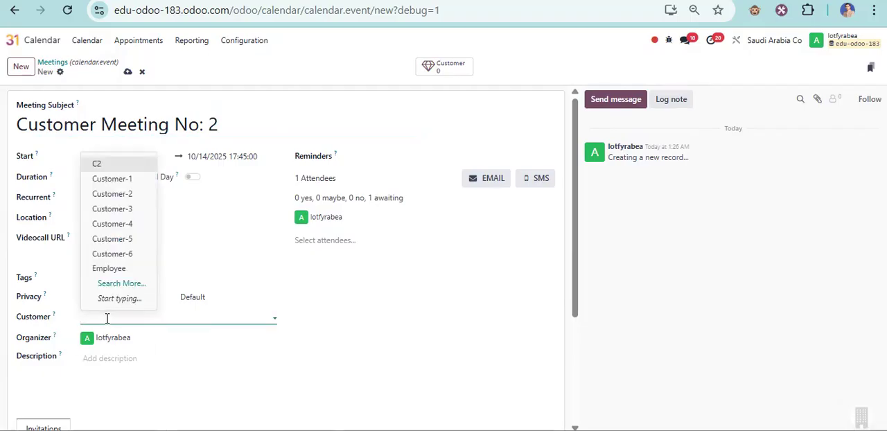
click(127, 283)
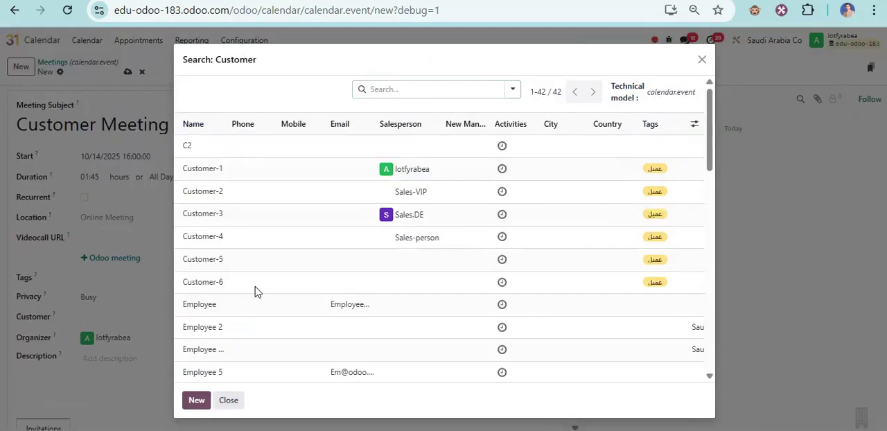
scroll(260, 286, down, 10)
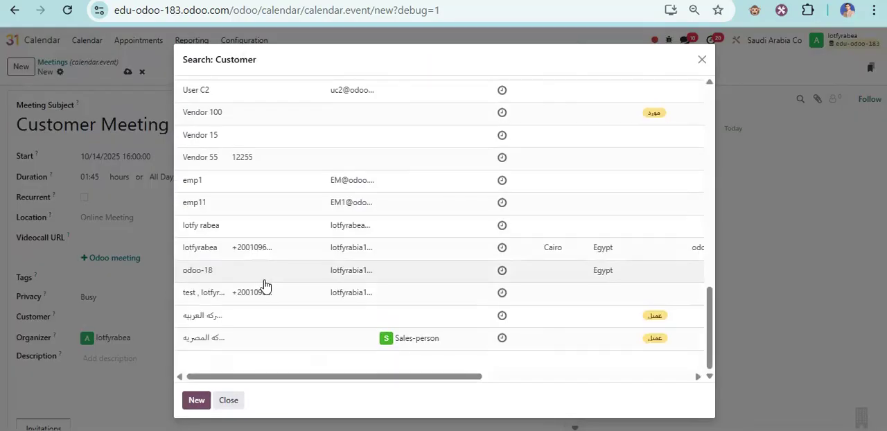
click(213, 325)
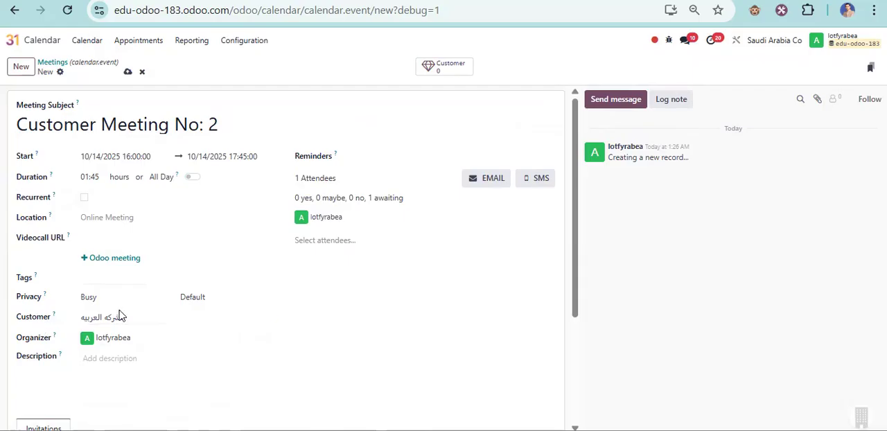
click(141, 339)
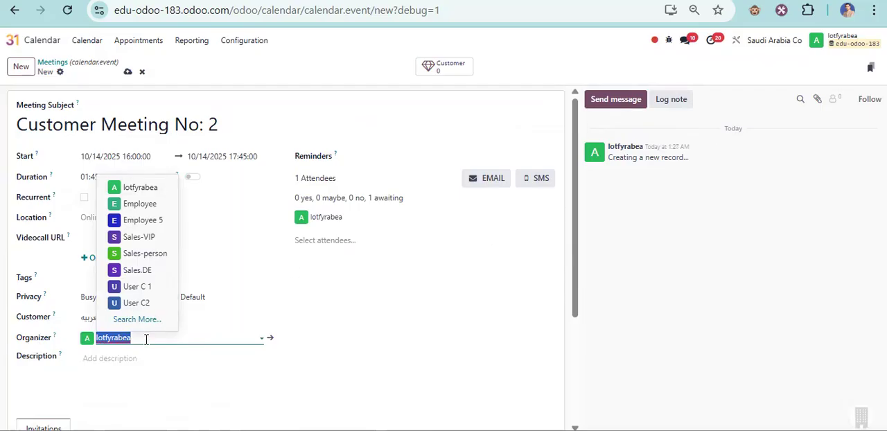
click(143, 253)
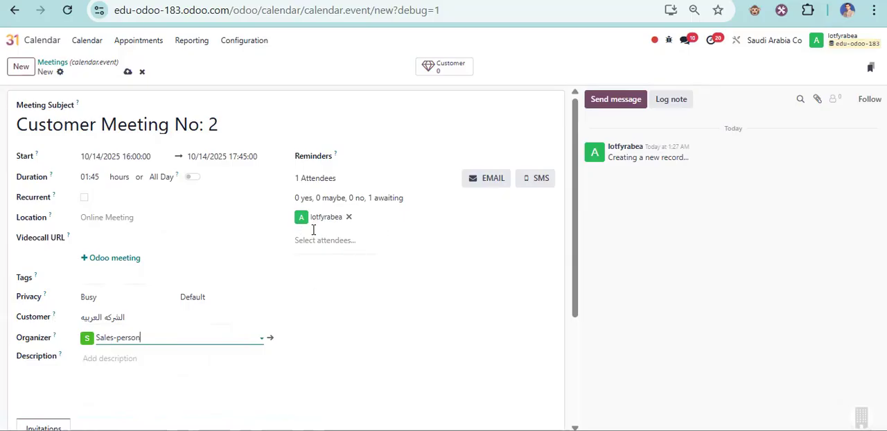
- Enter "Test 155" as the meeting description and save the meeting
click(117, 365)
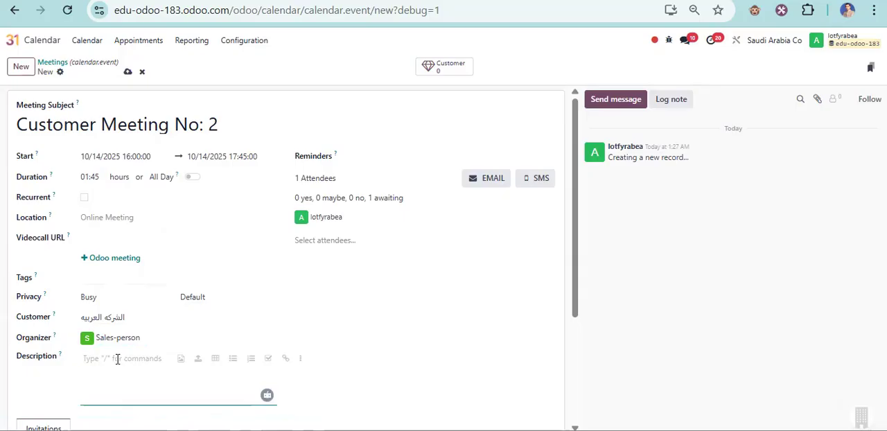
text(Test 155)
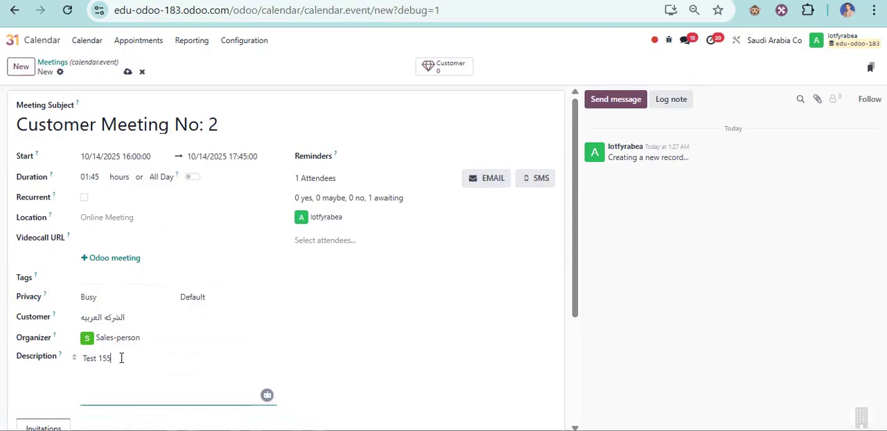
click(128, 71)
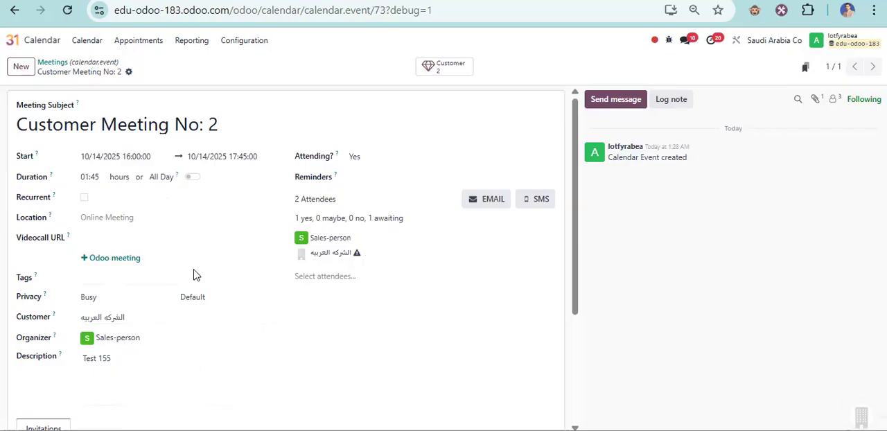
triple_click(204, 122)
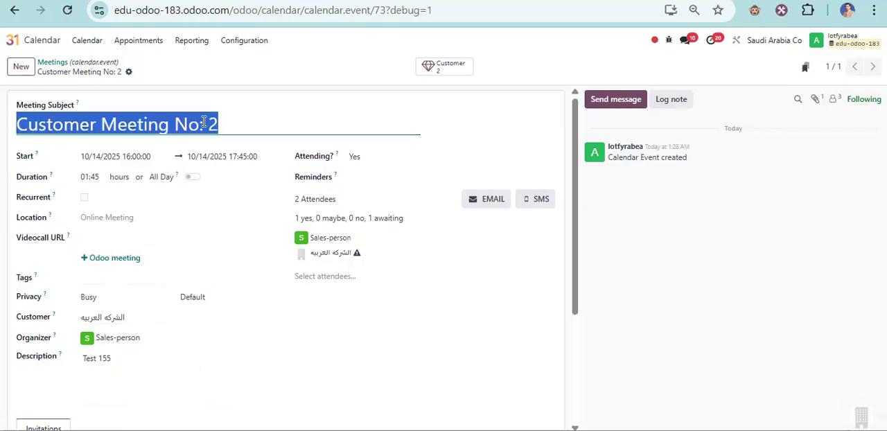
right_click(143, 124)
click(245, 118)
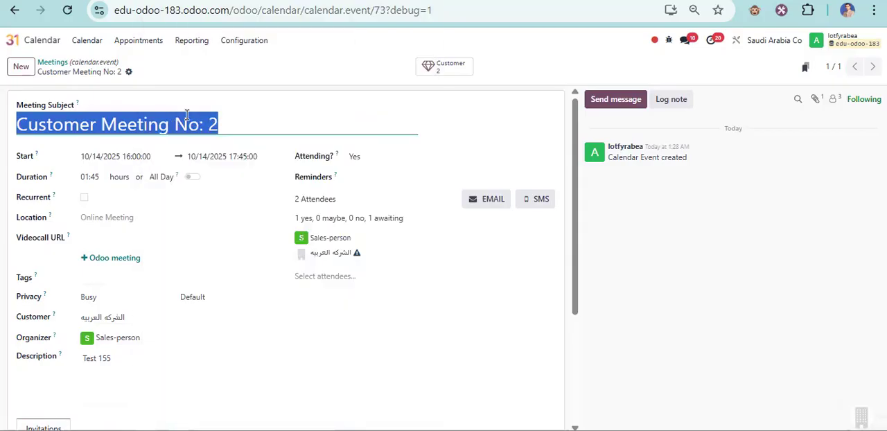
- Open the Customer Meeting No: 2 task in Driver Project 2 of the Project app
click(12, 40)
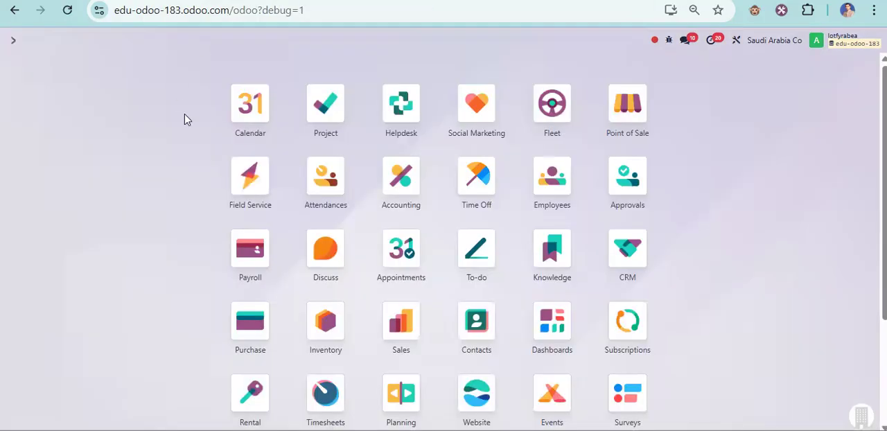
click(340, 105)
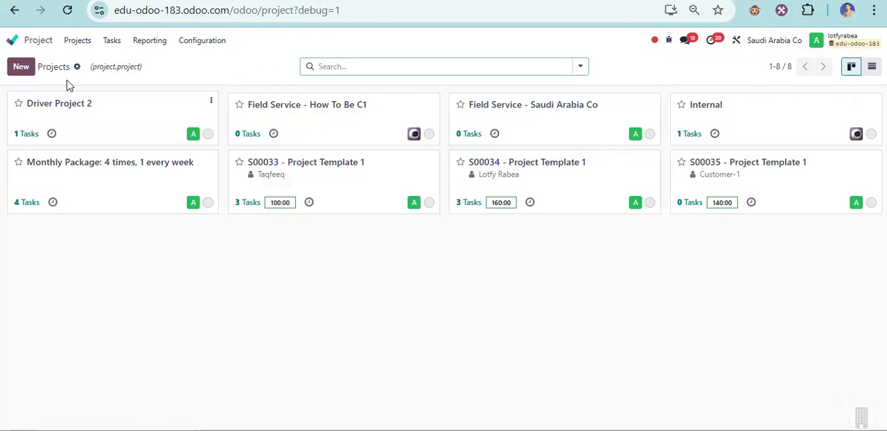
click(21, 136)
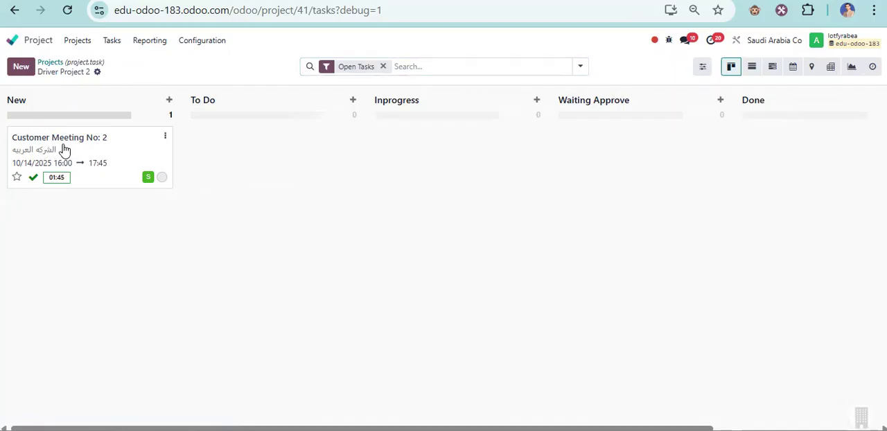
click(64, 150)
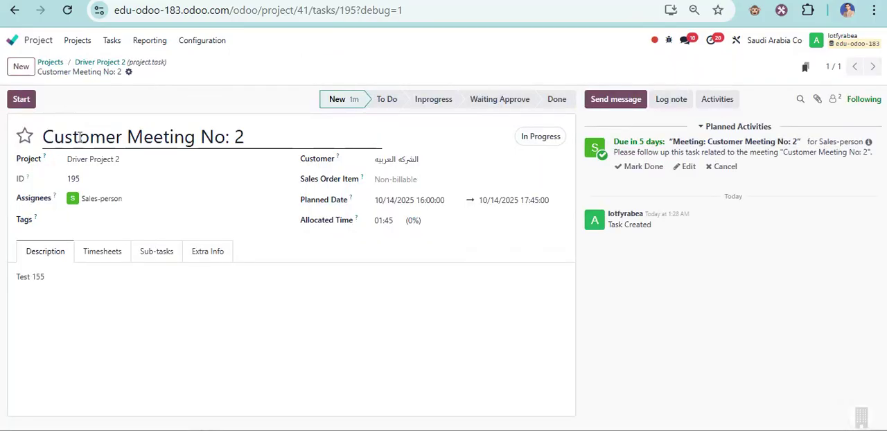
- Review the task's title and compare it with the subject and organizer of the calendar meeting
drag(240, 138, 53, 137)
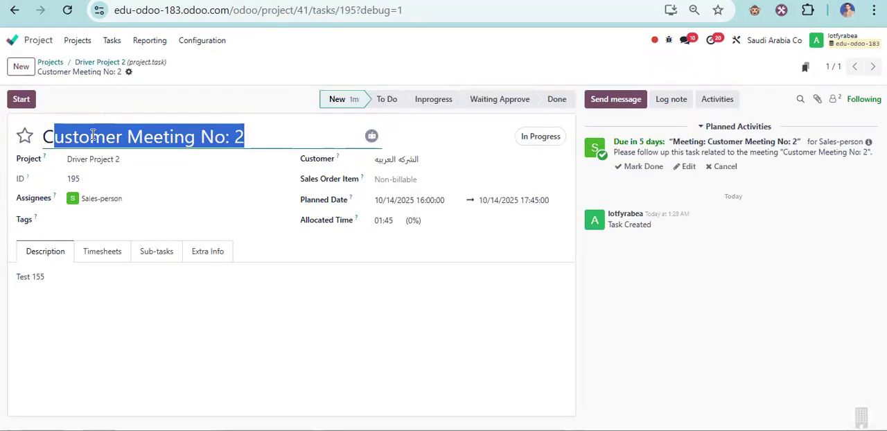
triple_click(94, 132)
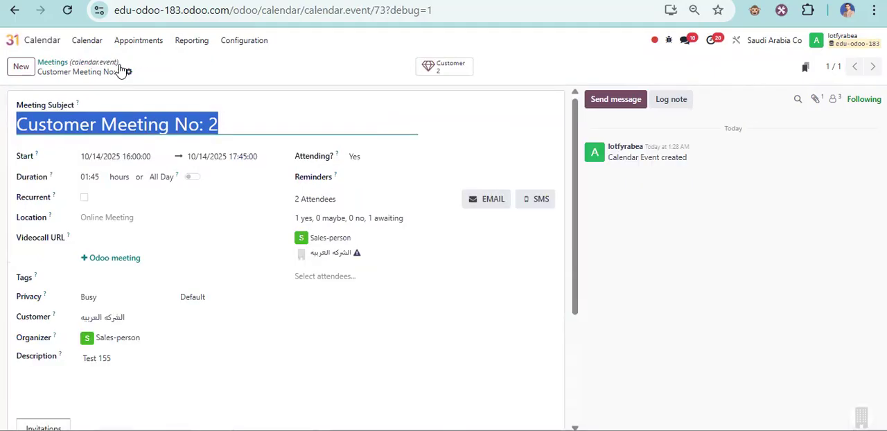
drag(25, 340, 51, 339)
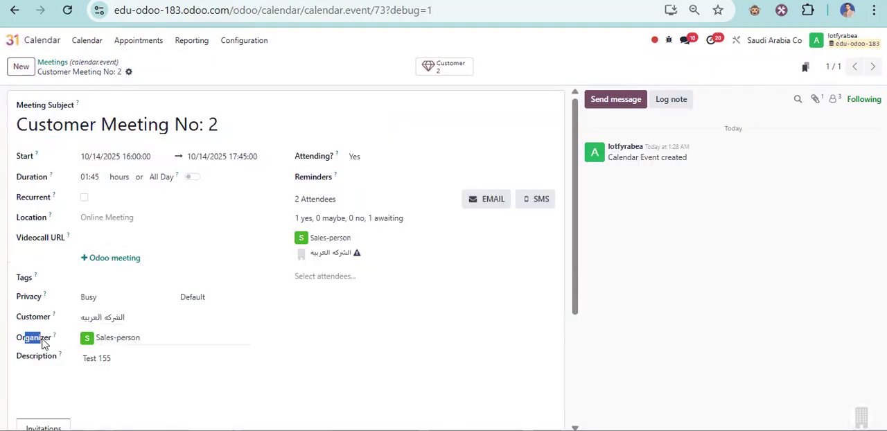
- Compare the customer and description of the Customer Meeting No: 2 task with those of the calendar meeting
click(208, 1)
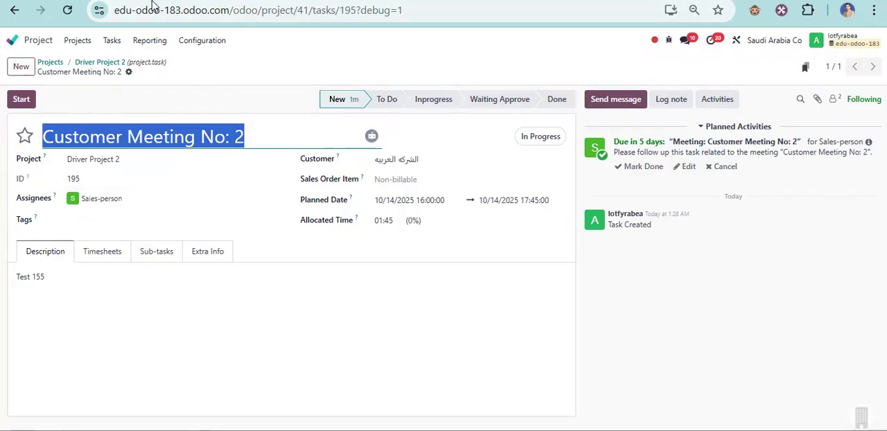
click(117, 0)
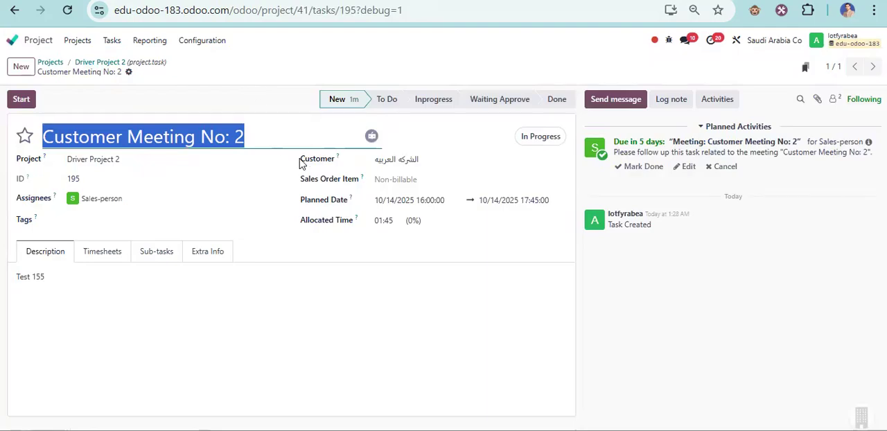
drag(300, 162, 337, 164)
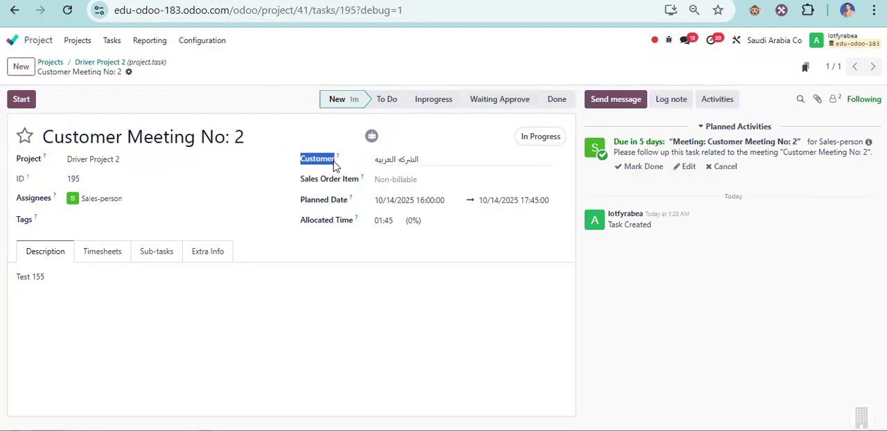
click(405, 160)
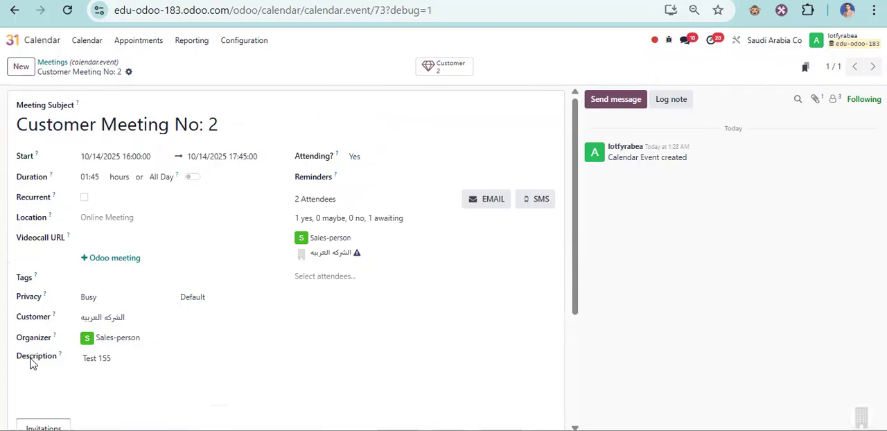
drag(31, 363, 99, 362)
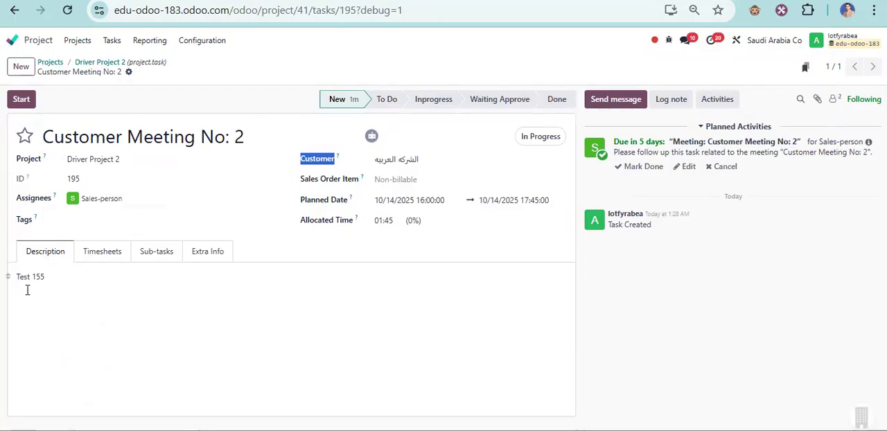
triple_click(57, 280)
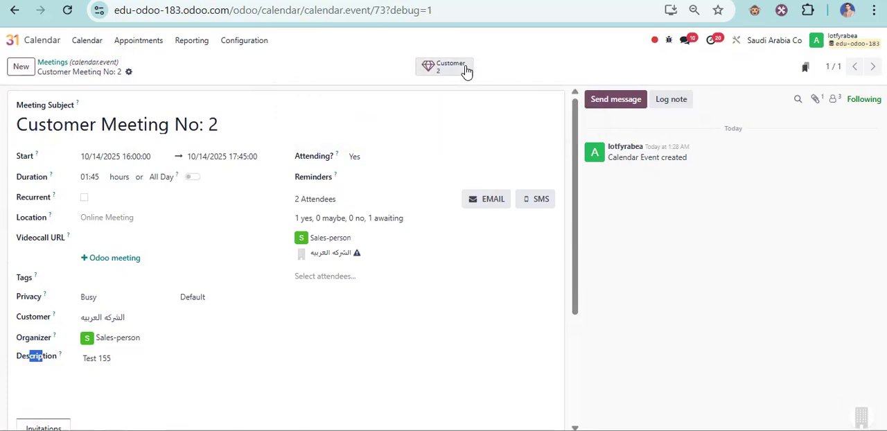
- View the contacts linked to the calendar meeting and inspect the Sales-person contact record
click(441, 64)
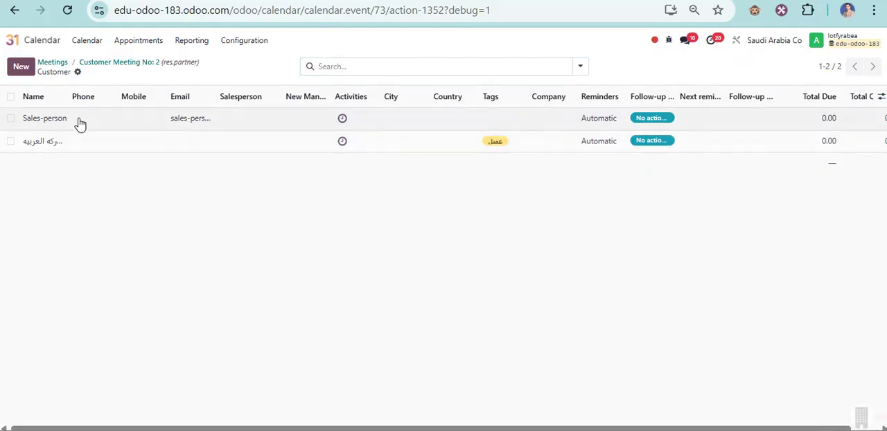
click(438, 119)
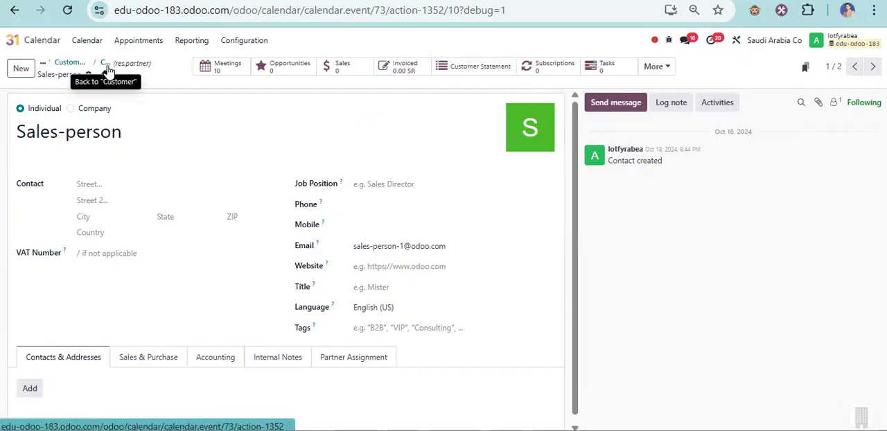
click(130, 64)
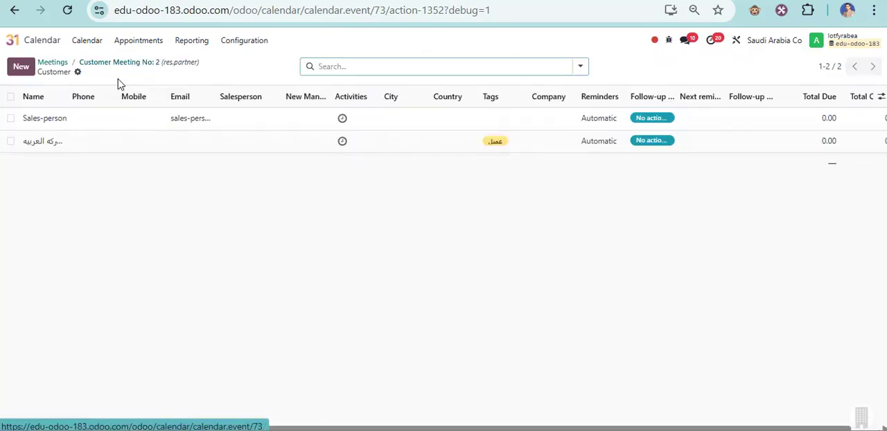
click(102, 65)
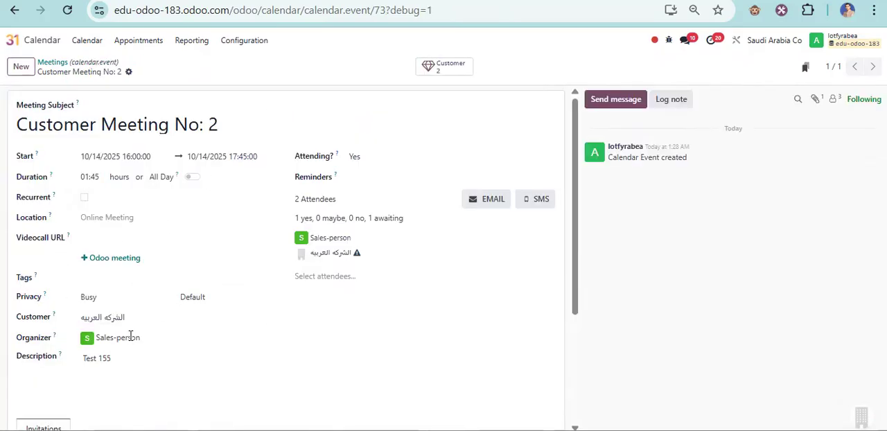
click(431, 66)
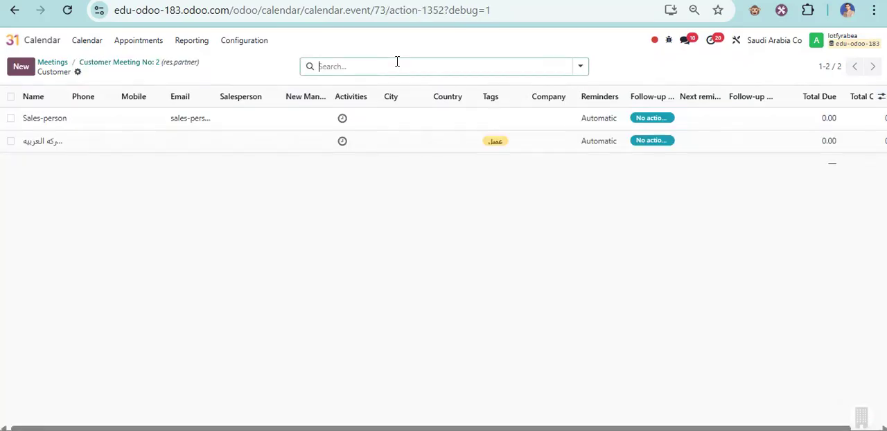
click(215, 122)
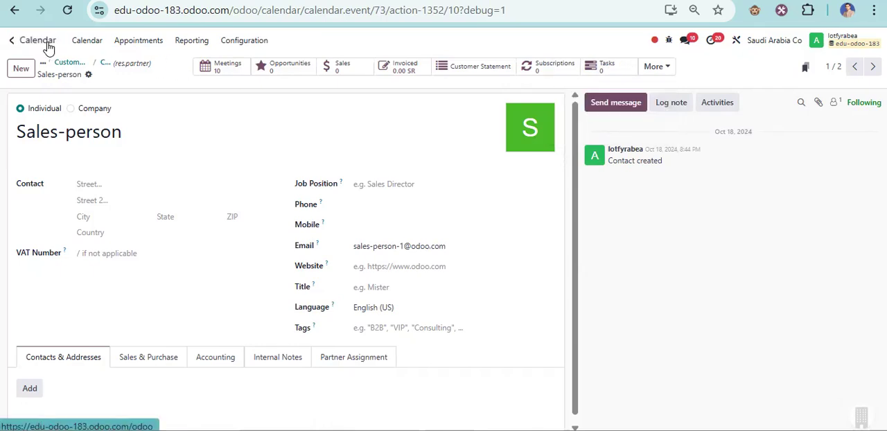
- Go from the project task to the Create Task From Meeting automation rule and examine its model and trigger settings
click(159, 1)
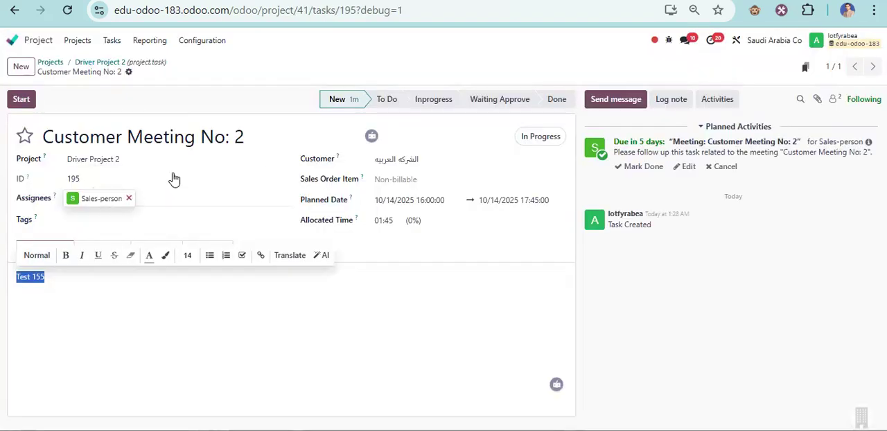
click(227, 77)
click(240, 0)
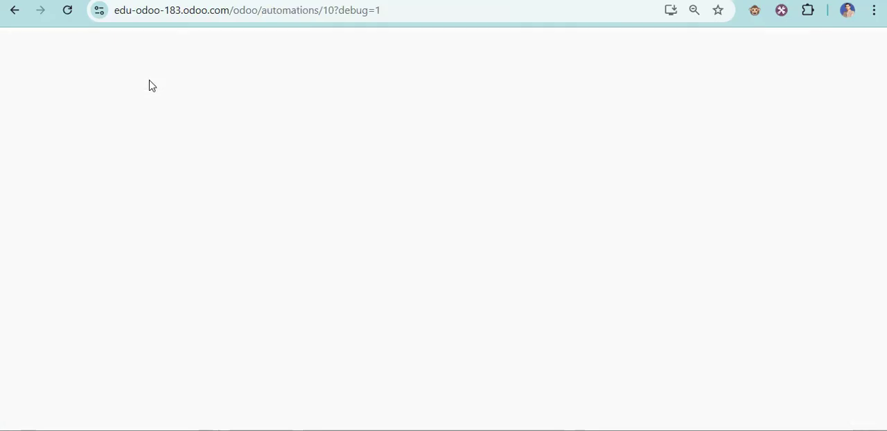
click(96, 136)
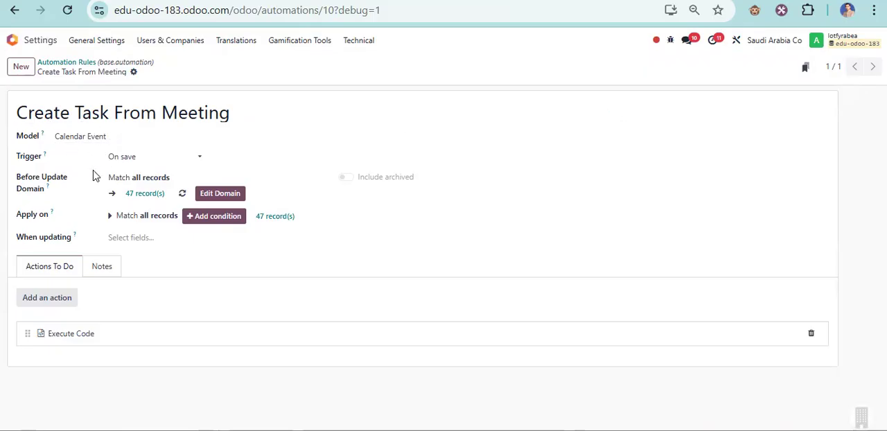
- Review the full Python code of the rule's Execute Code action and close it without changes
click(85, 339)
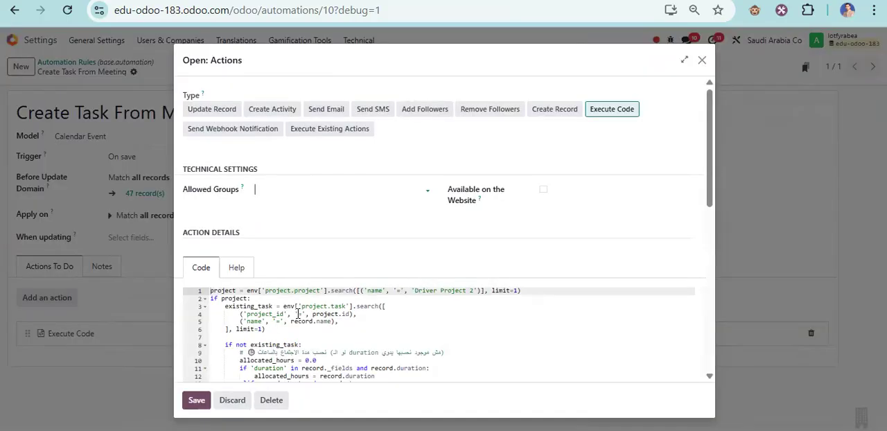
click(299, 314)
key(ctrl+a)
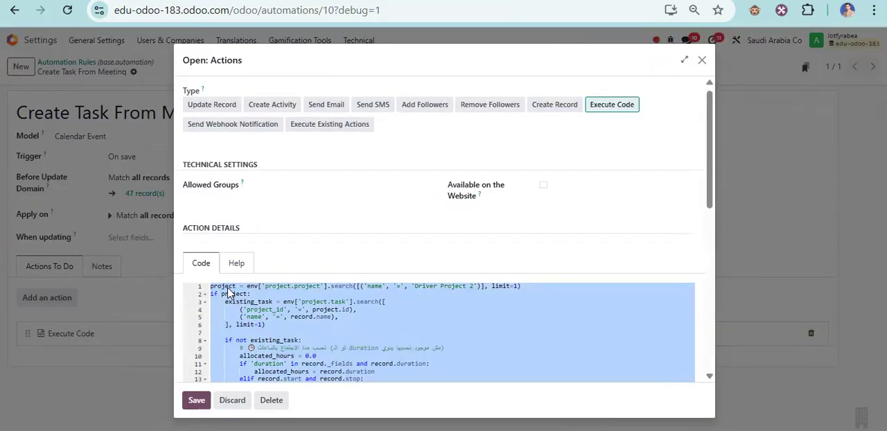
scroll(322, 322, down, 6)
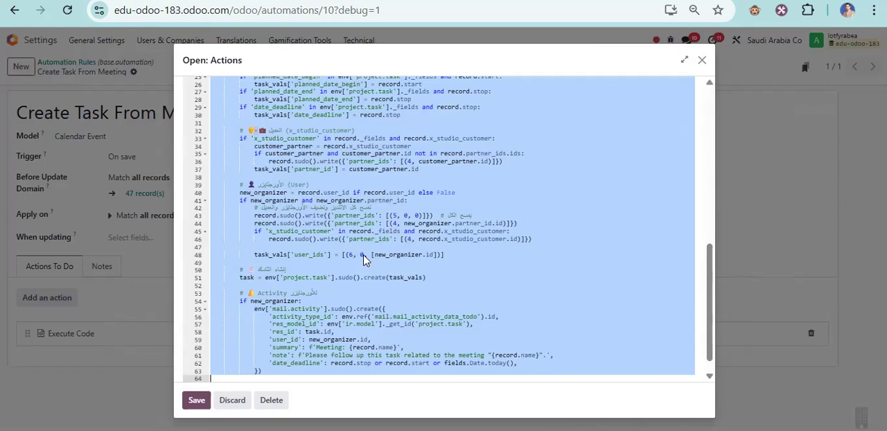
scroll(363, 260, up, 10)
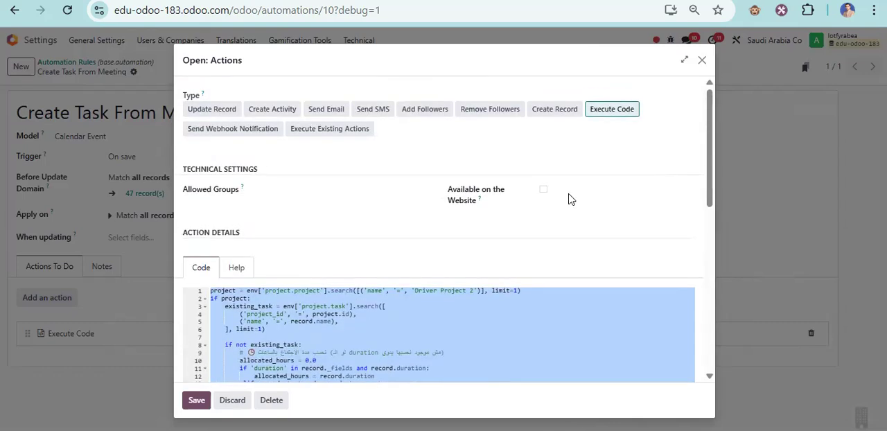
click(701, 60)
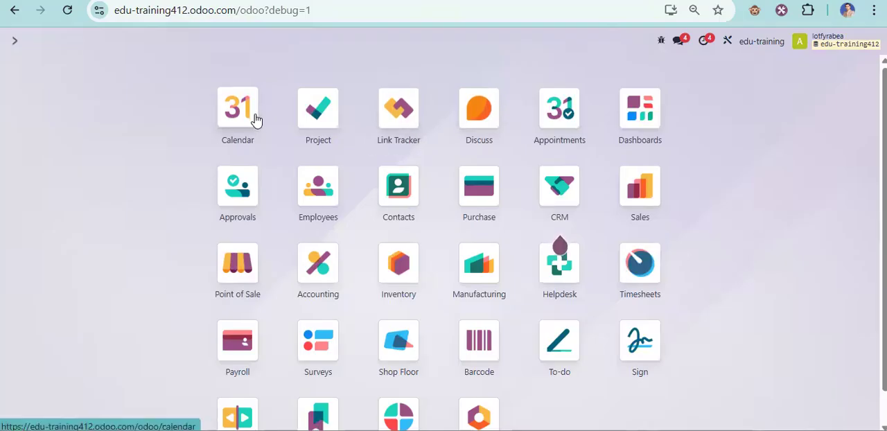
- Create and save a calendar meeting with the subject "Test" in the edu-training412 database
click(239, 111)
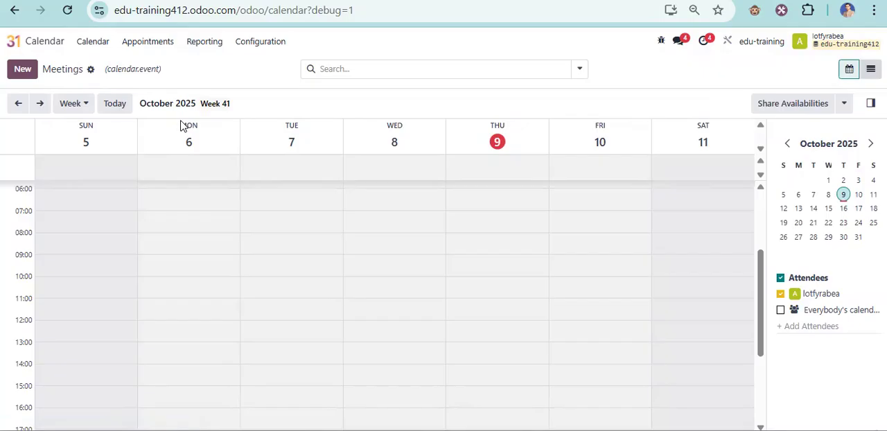
click(23, 68)
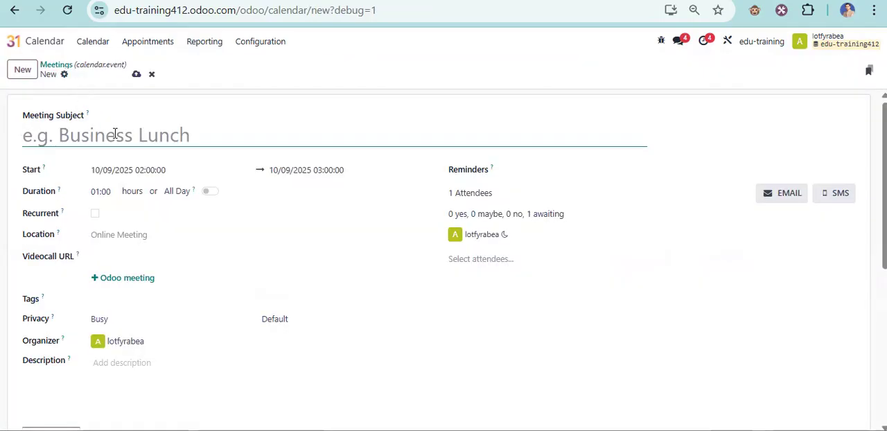
text(Test)
click(137, 74)
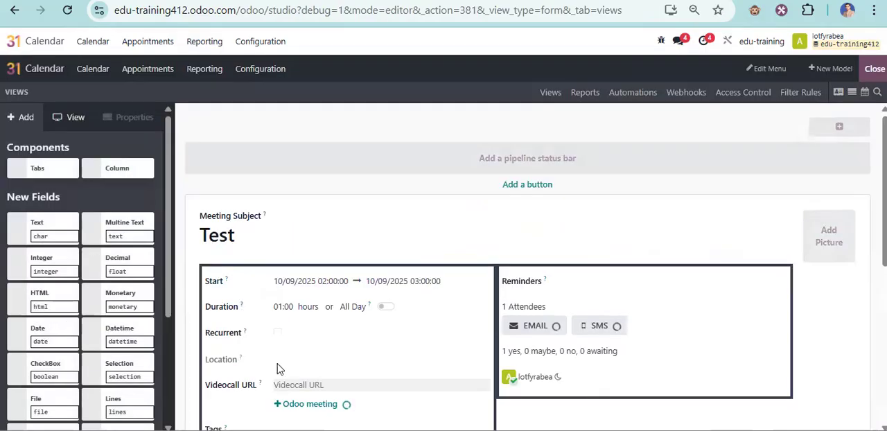
- In Studio, add a Many2One field related to Contact above Organizer on the meeting form, and label it Customer
scroll(298, 332, down, 2)
scroll(114, 319, down, 2)
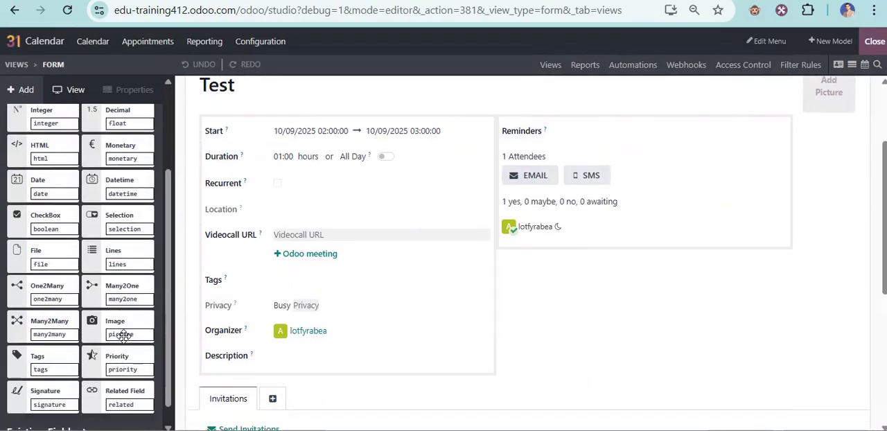
drag(106, 290, 235, 316)
text(Contact)
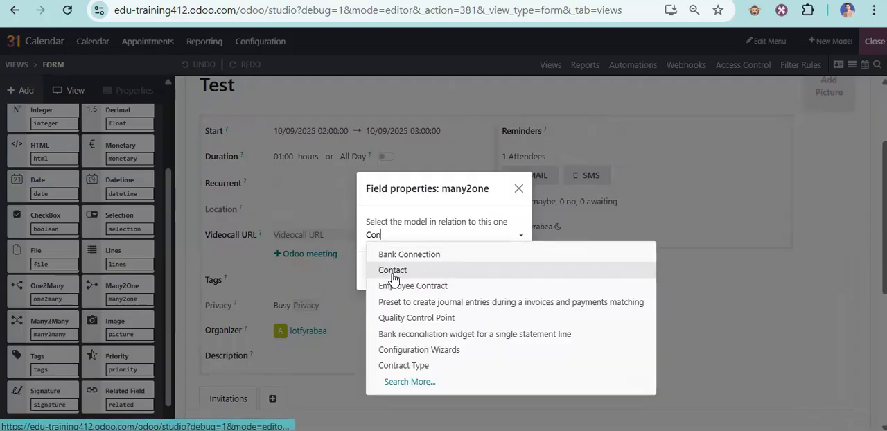
click(392, 272)
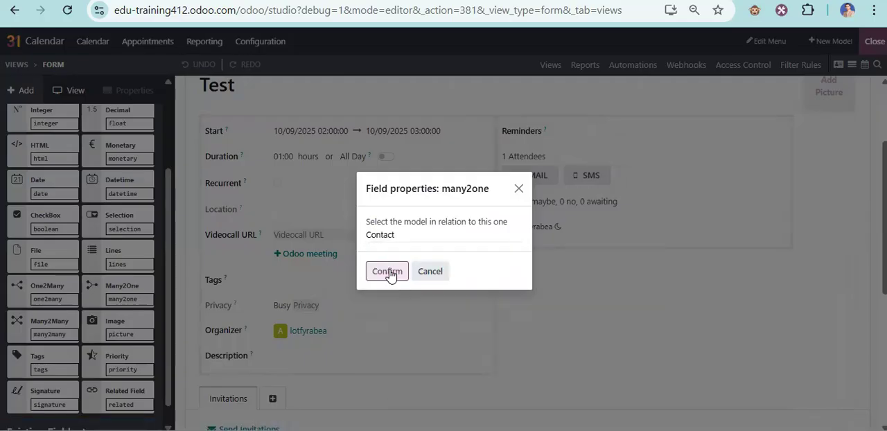
click(388, 272)
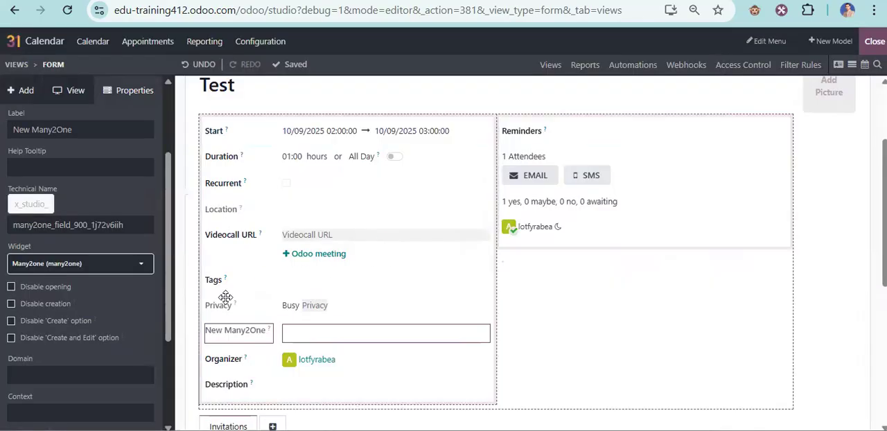
triple_click(98, 134)
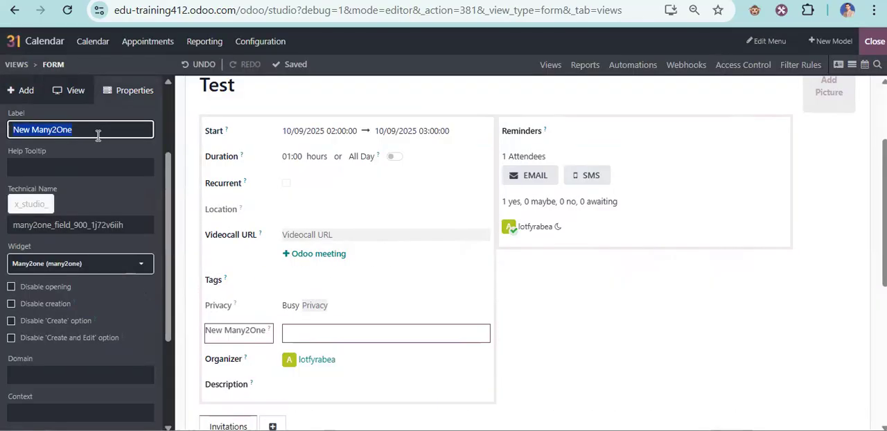
text(Cus)
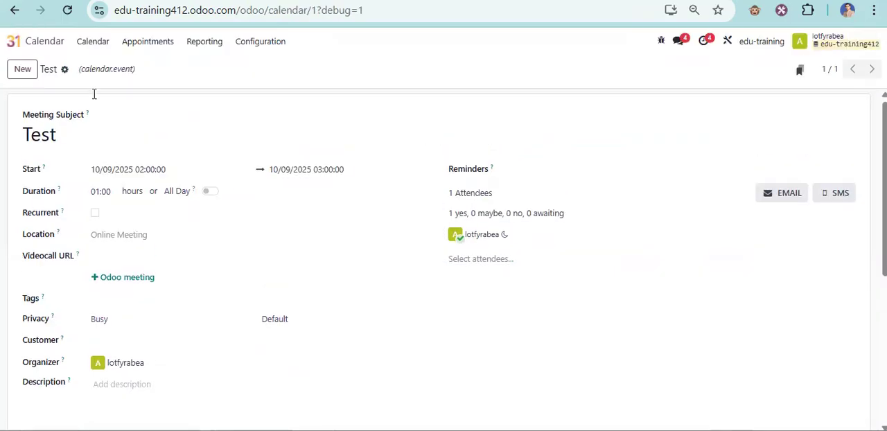
- Start a new project in the Project app of the edu-training412 database
click(15, 40)
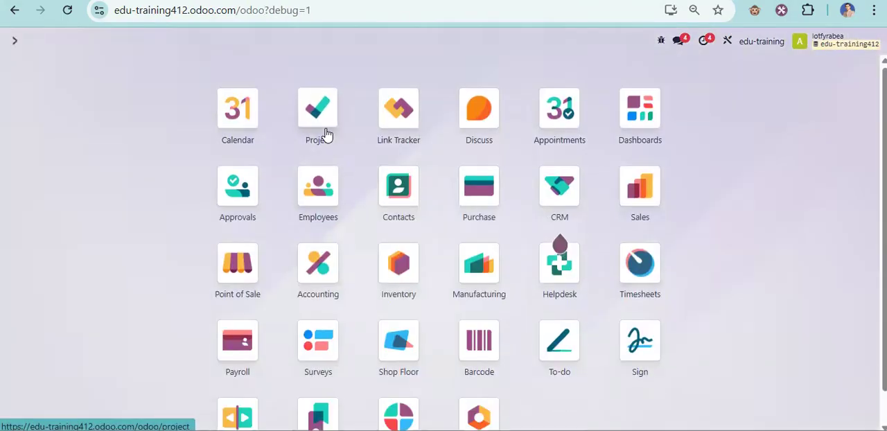
click(325, 133)
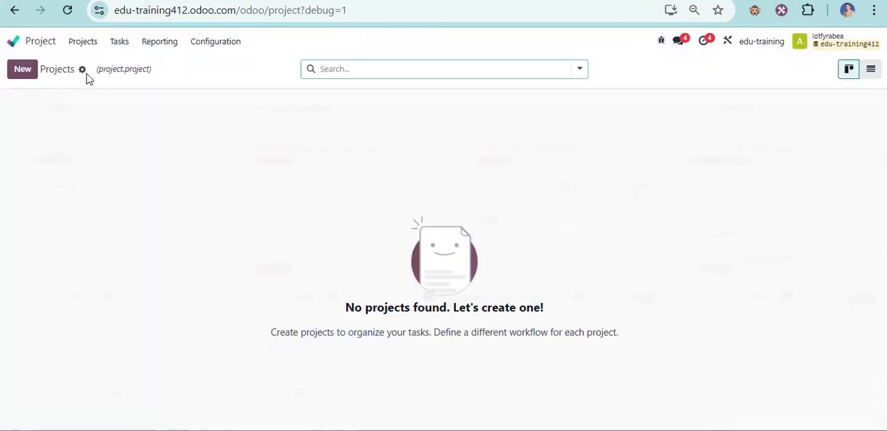
click(23, 71)
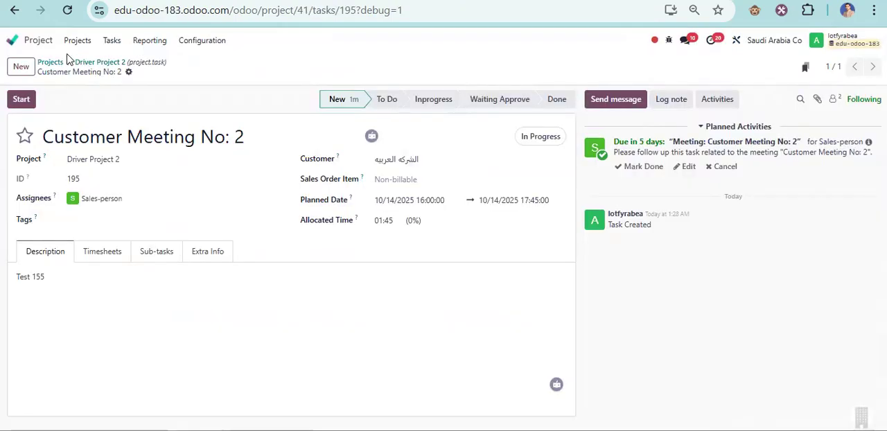
- Open the settings form of Driver Project 2 in the edu-odoo-183 database to check its exact name
click(81, 63)
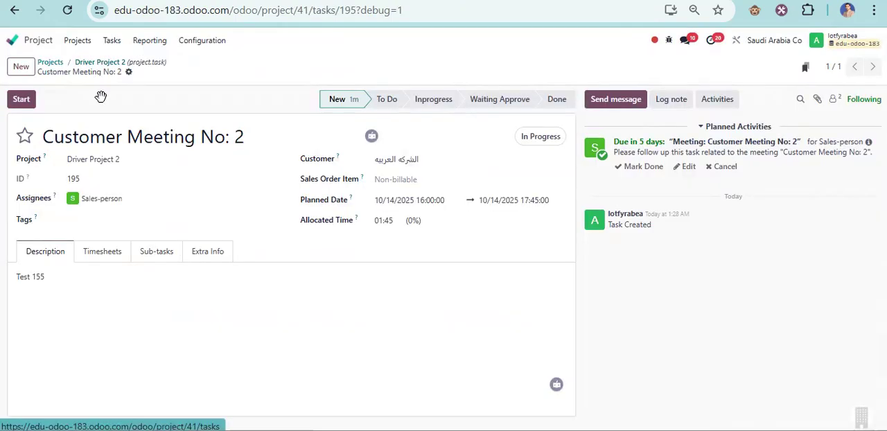
click(48, 63)
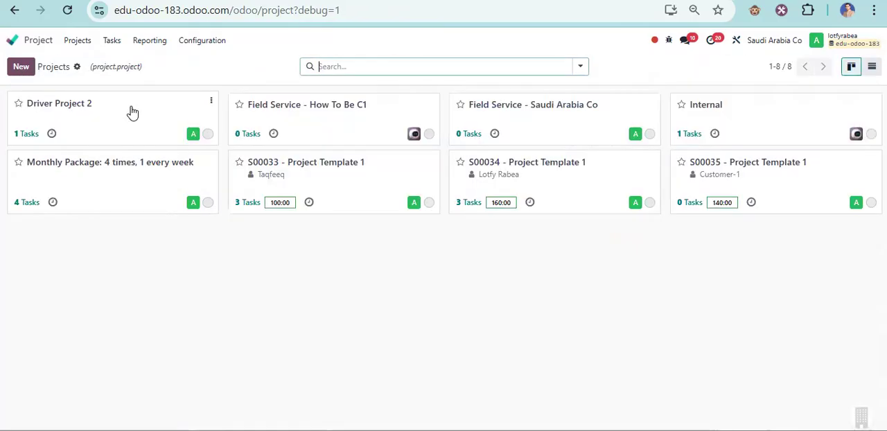
click(210, 101)
click(239, 232)
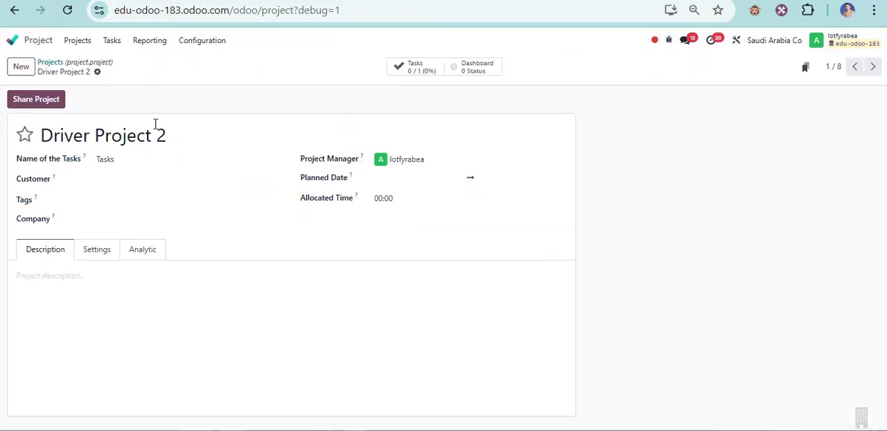
- Copy the project name from edu-odoo-183 and create a billable project named Driver Project 2 with timesheets in edu-training412
triple_click(148, 135)
right_click(156, 139)
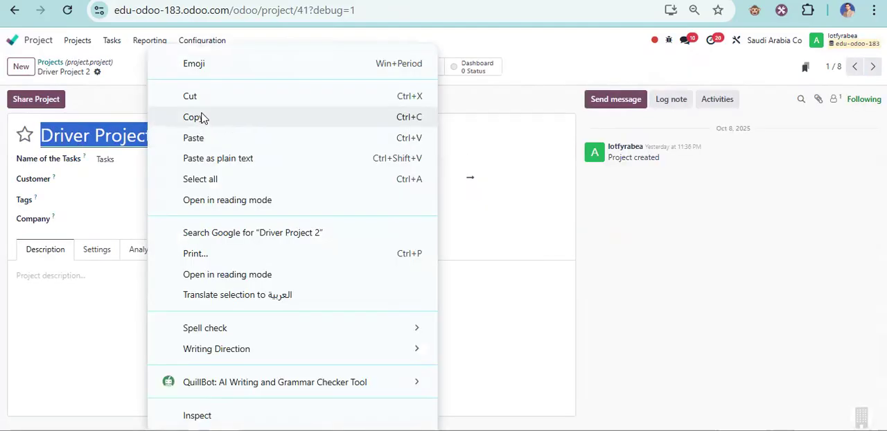
click(208, 116)
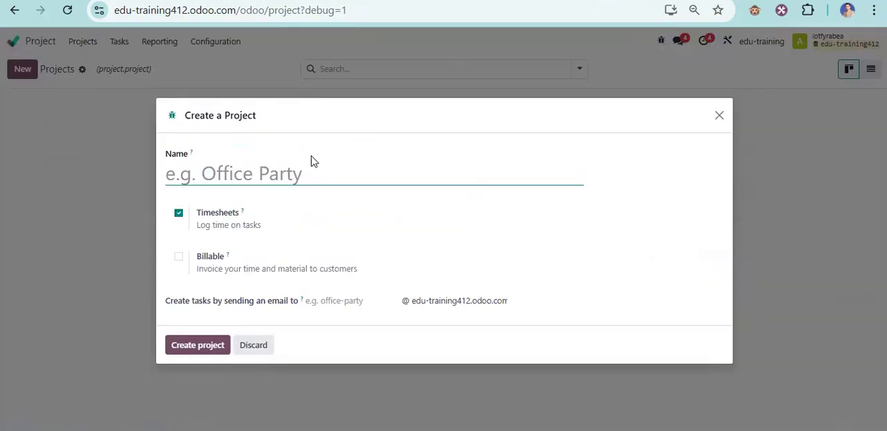
click(251, 172)
right_click(251, 172)
click(366, 266)
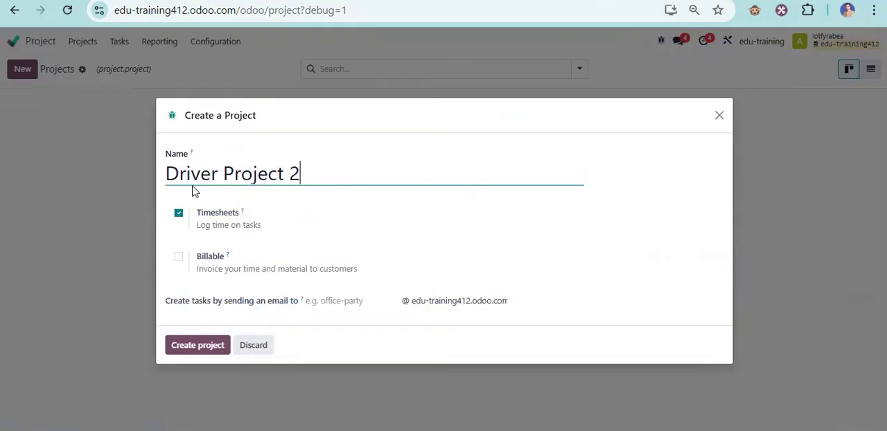
click(178, 257)
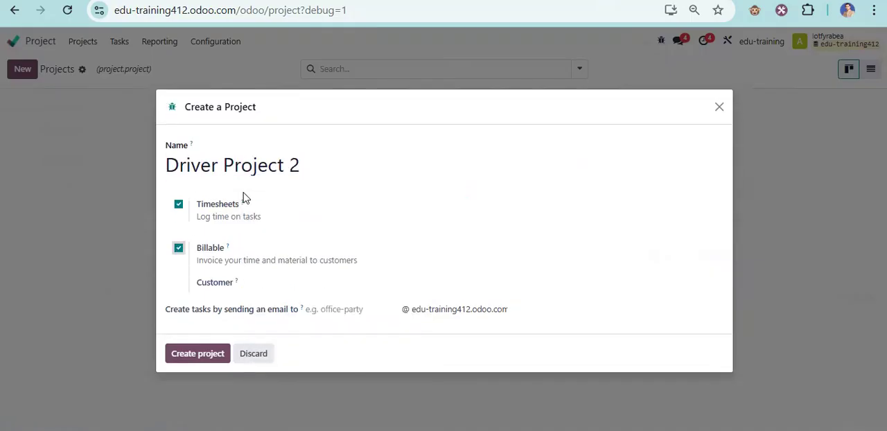
click(190, 354)
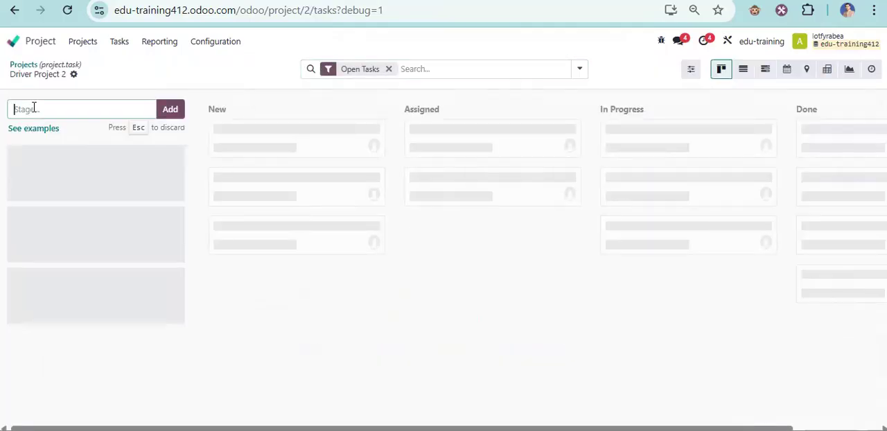
- Add the task stages New, To do and Done to Driver Project 2
text(New)
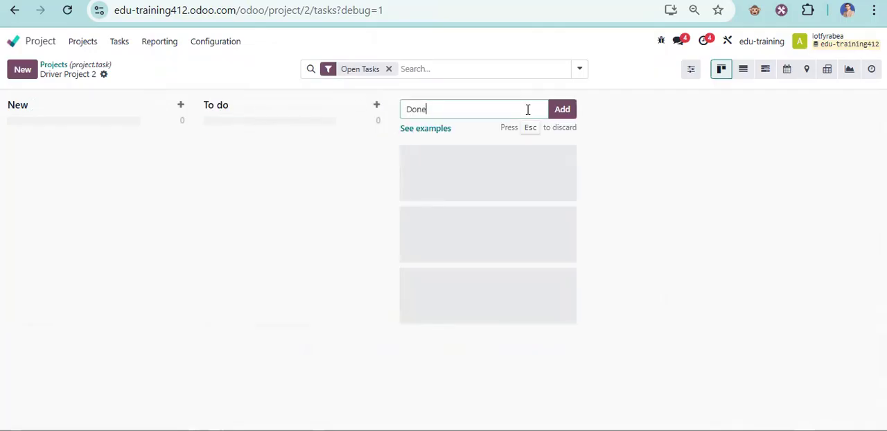
click(559, 109)
click(234, 77)
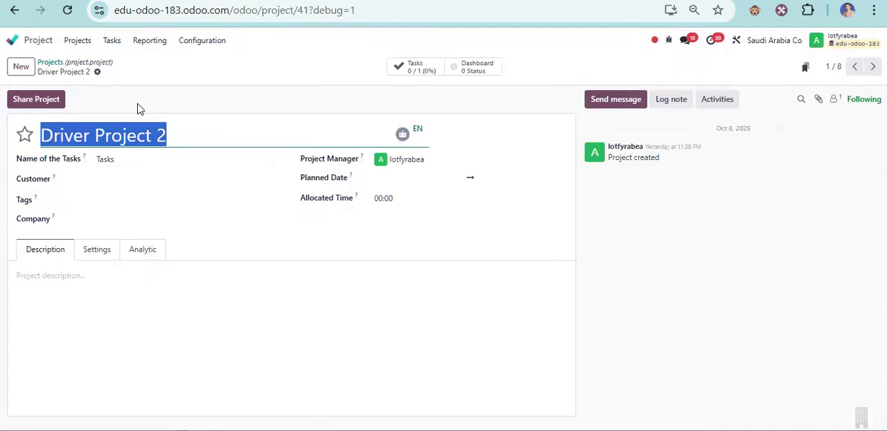
- Switch to edu-odoo-183 and review the Customer Meeting No: 2 task in Driver Project 2, including its planned activity
click(50, 62)
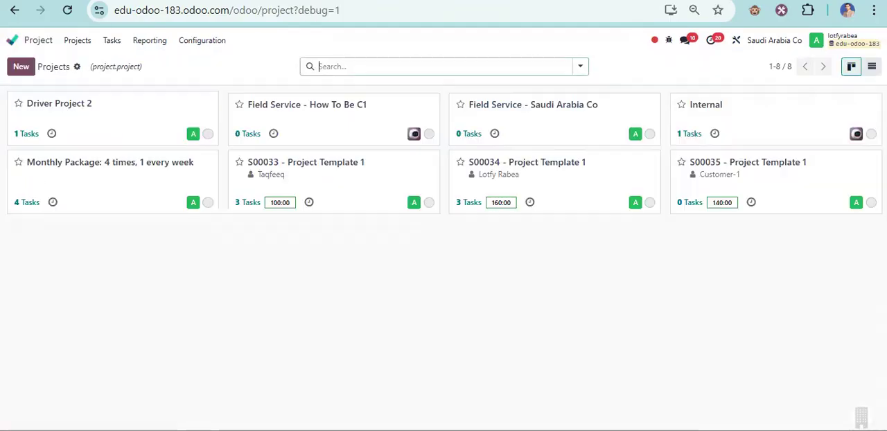
click(30, 134)
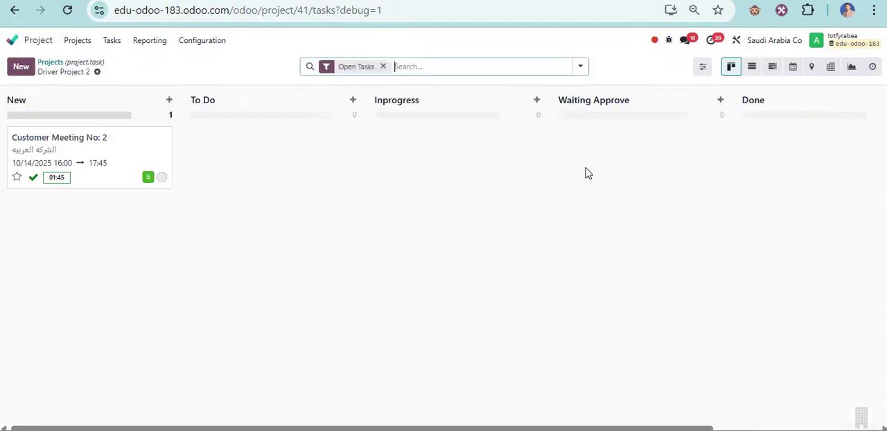
click(132, 158)
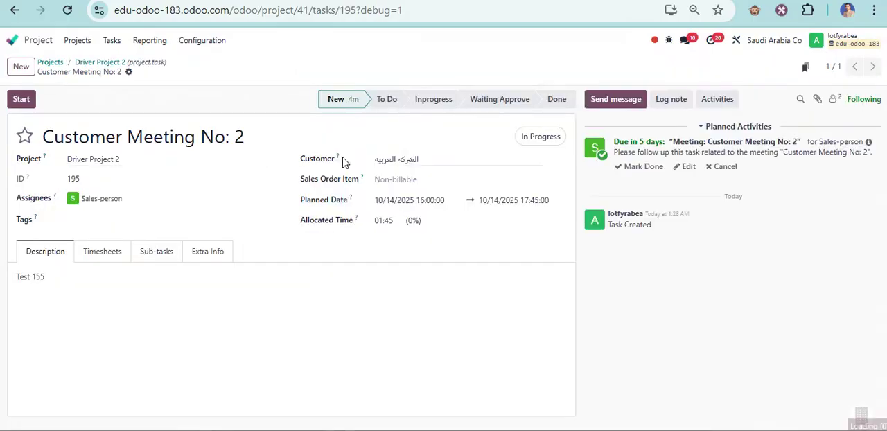
drag(615, 143, 657, 142)
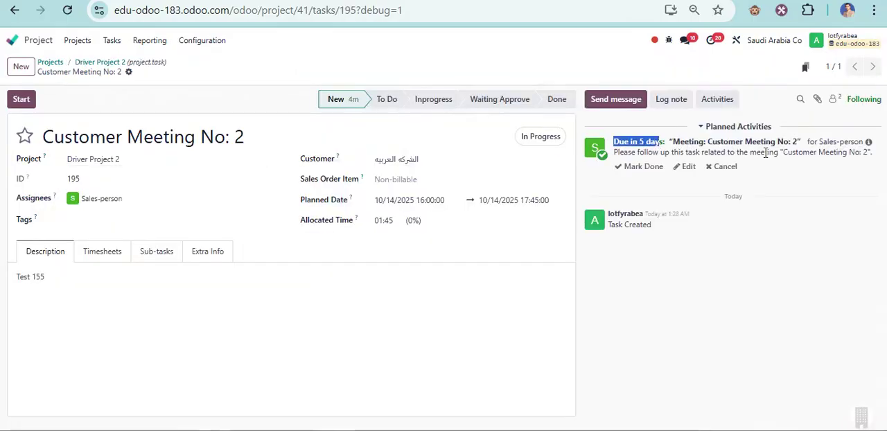
drag(633, 154, 863, 155)
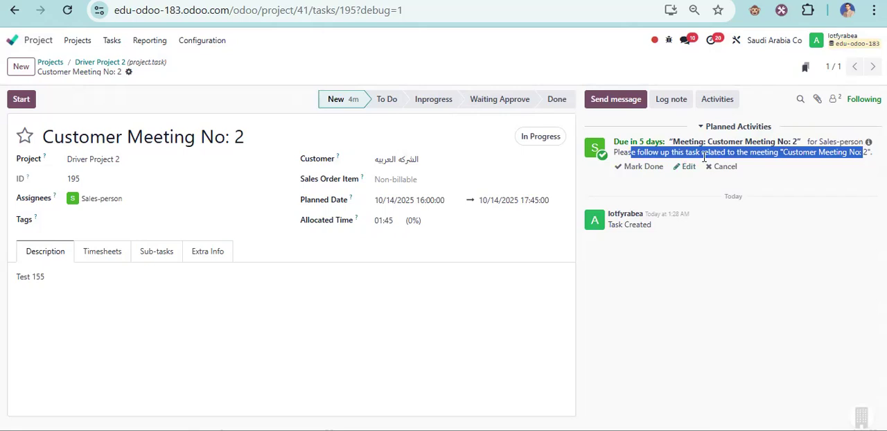
click(506, 68)
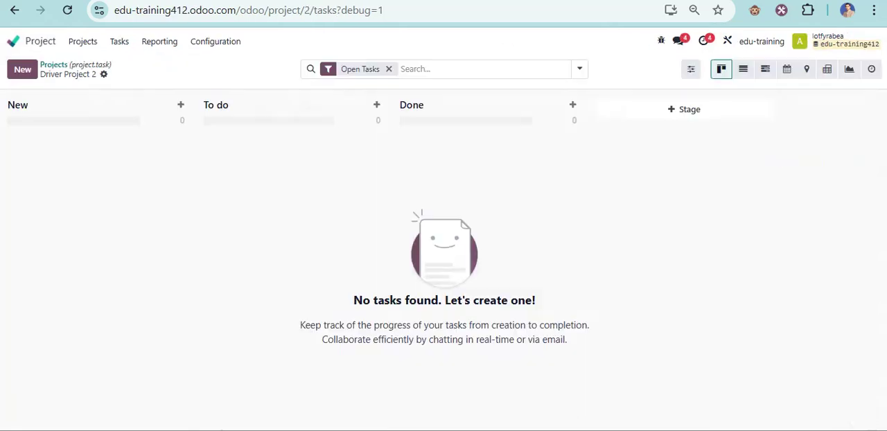
- Switch to the edu-training412 database and open its Automation Rules
click(48, 47)
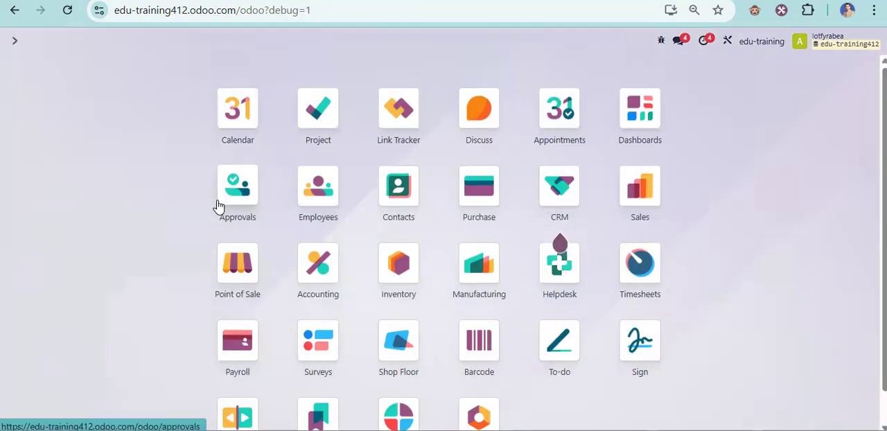
text(aut)
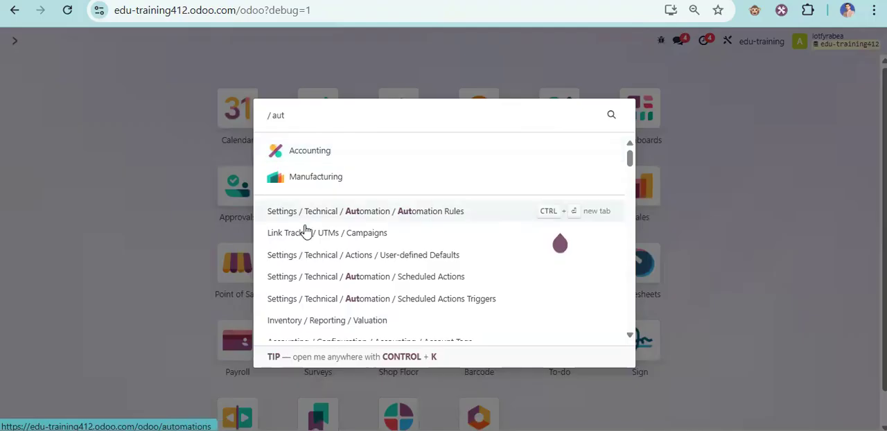
click(357, 219)
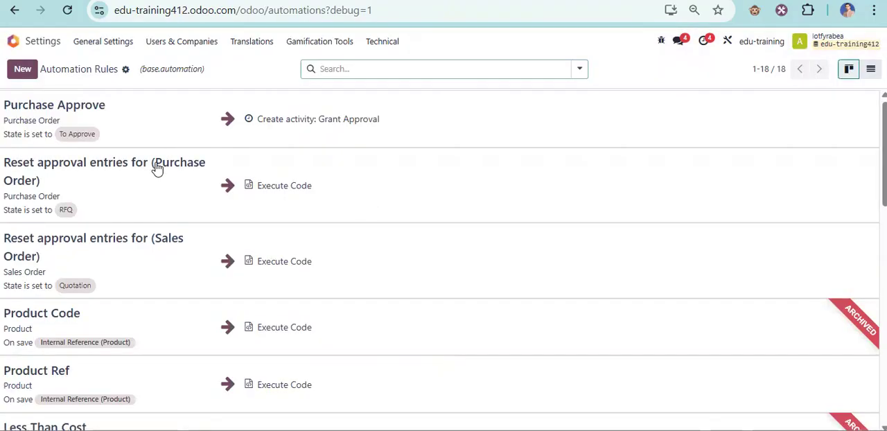
- Look through the existing automation rules, checking each rule's model, trigger and action
scroll(118, 242, down, 2)
scroll(128, 247, down, 6)
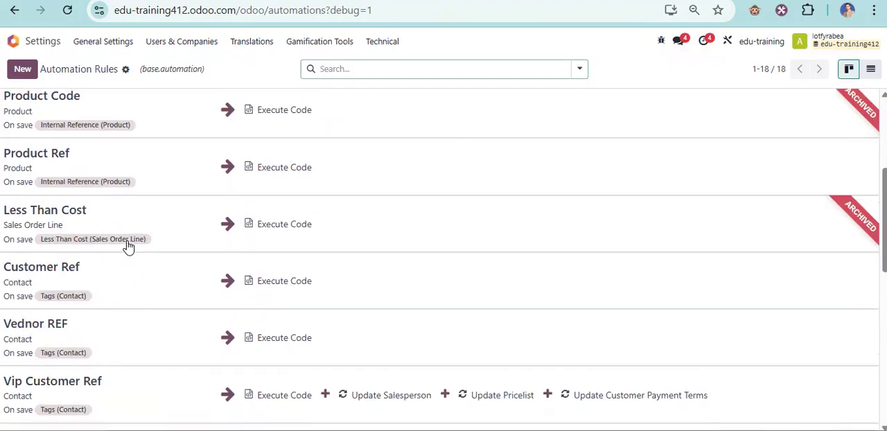
scroll(122, 202, up, 1)
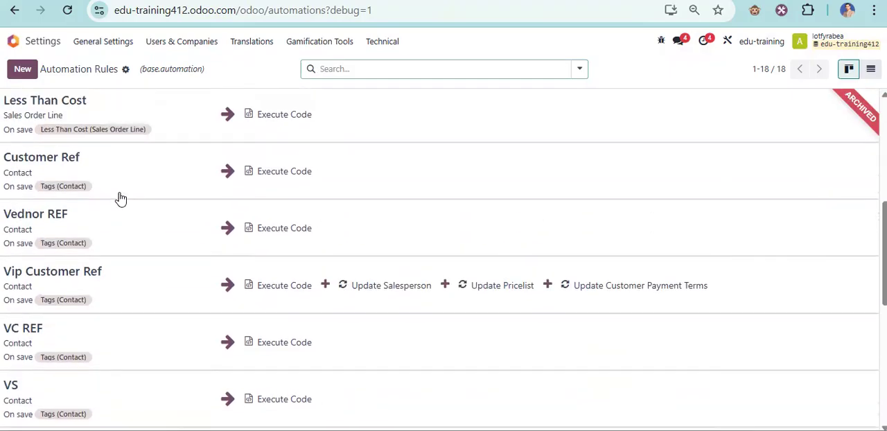
scroll(124, 195, down, 3)
scroll(128, 187, down, 2)
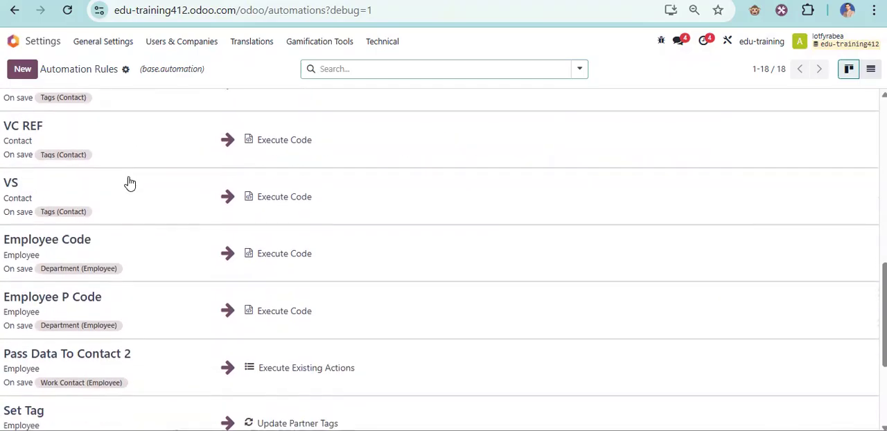
scroll(129, 184, down, 2)
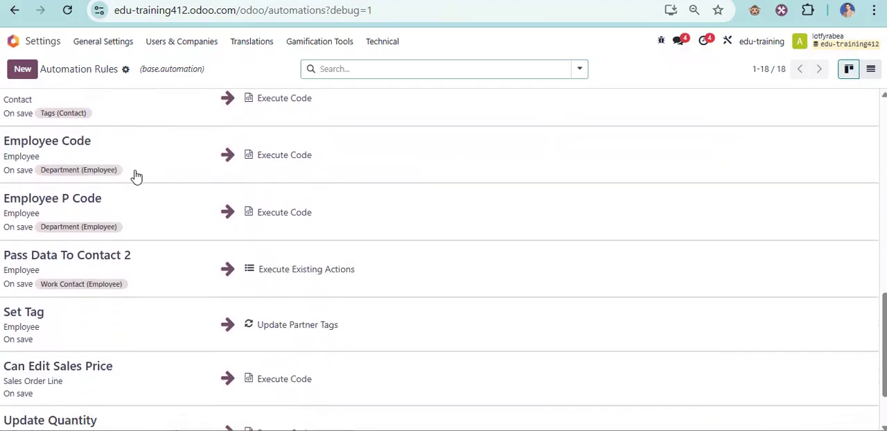
scroll(135, 175, down, 2)
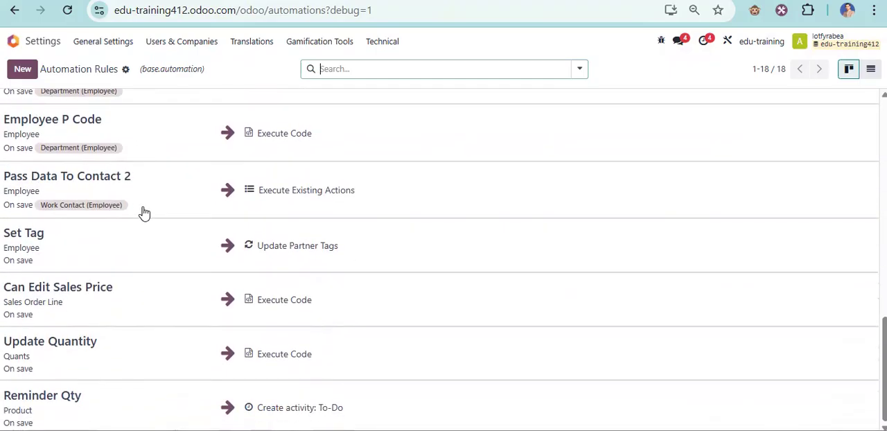
scroll(68, 116, up, 1)
scroll(42, 98, down, 1)
- Start a new automation rule named "Create Task From Meeting"
click(27, 71)
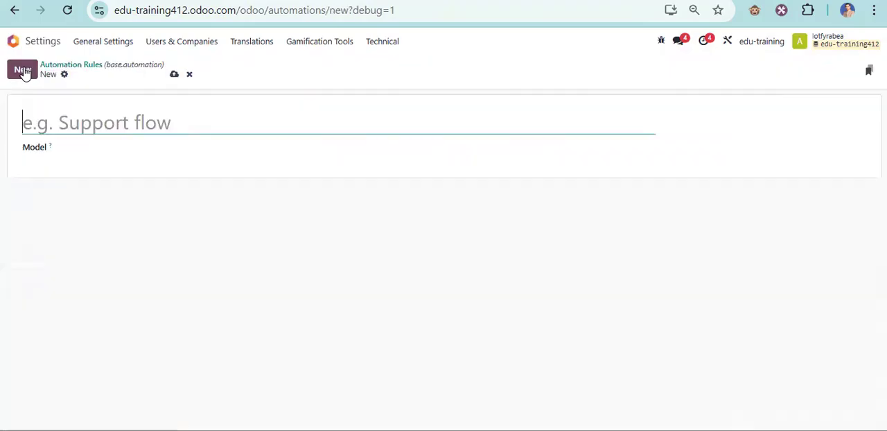
text(Ce)
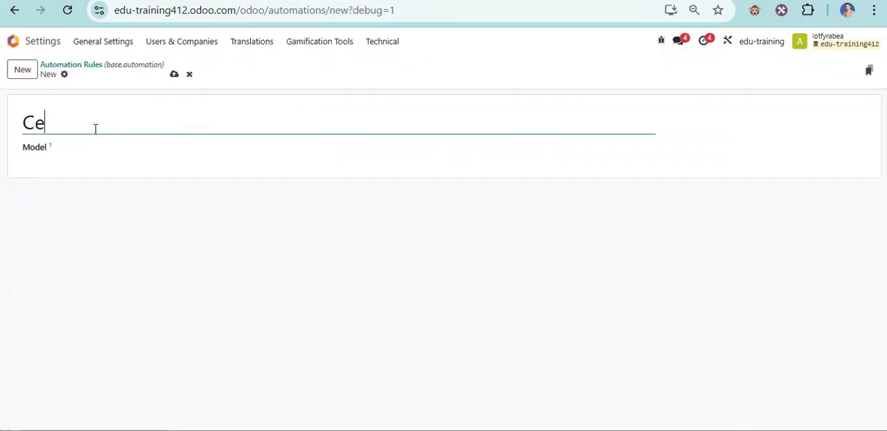
key(shift+Left)
text(reate Tas)
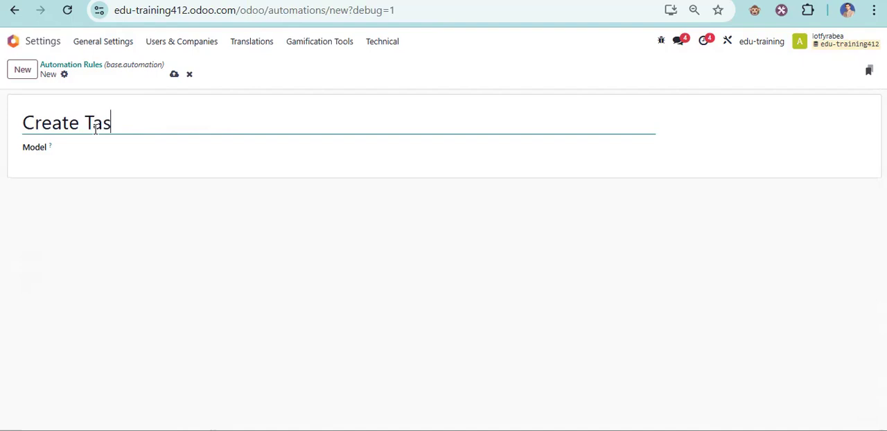
text(k From )
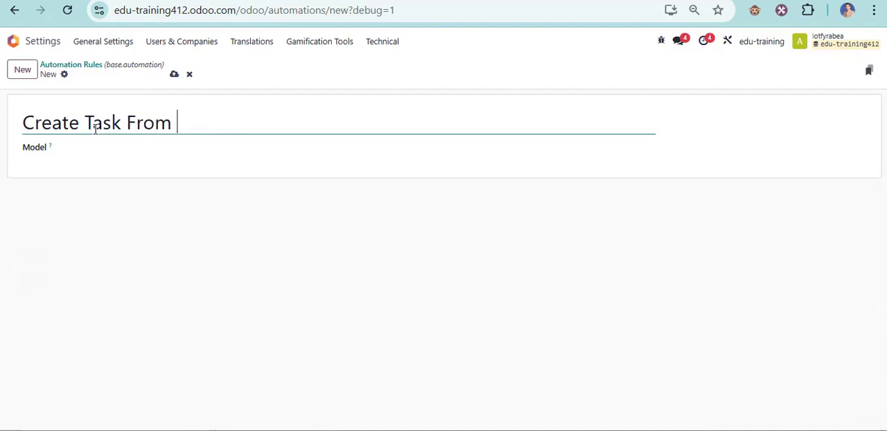
text(Meeting)
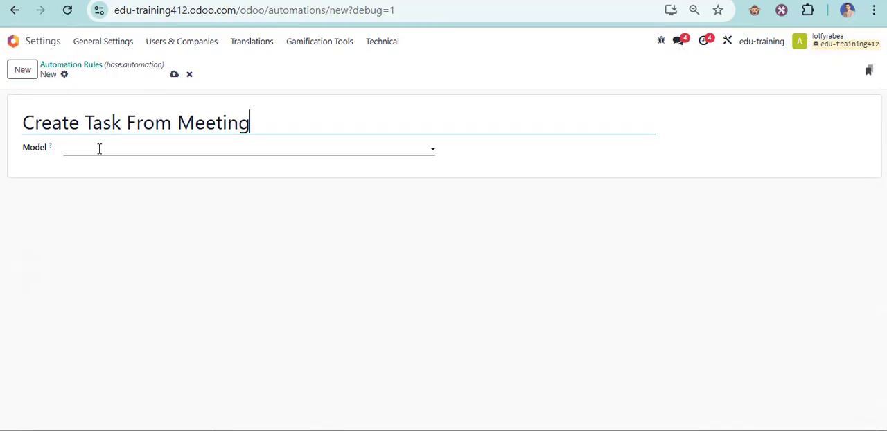
- Set the rule's model to Calendar Event and its trigger to On save
click(99, 149)
text(cal)
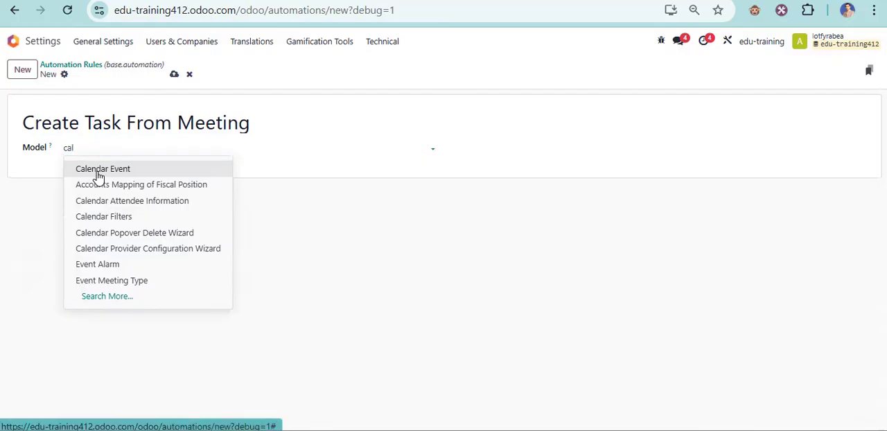
click(97, 173)
click(155, 172)
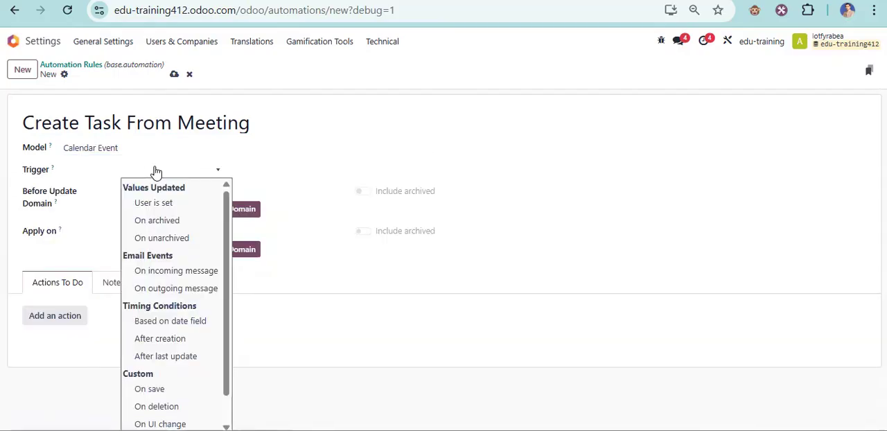
click(154, 389)
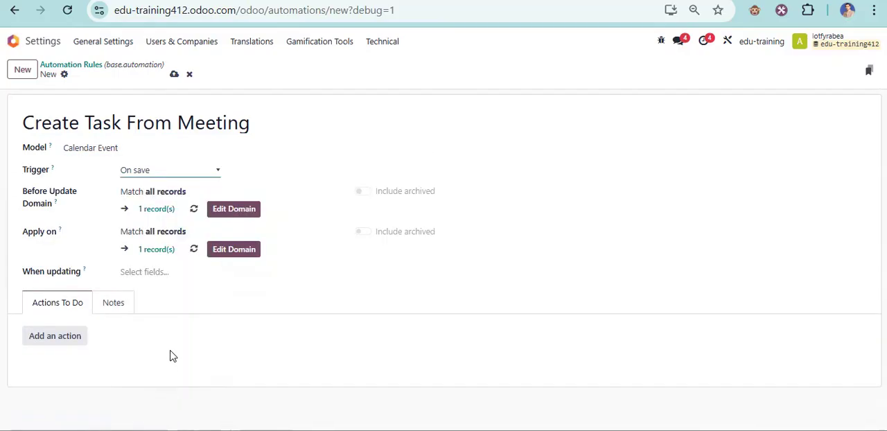
- Add an Execute Code action to the rule and clear its default code
click(64, 339)
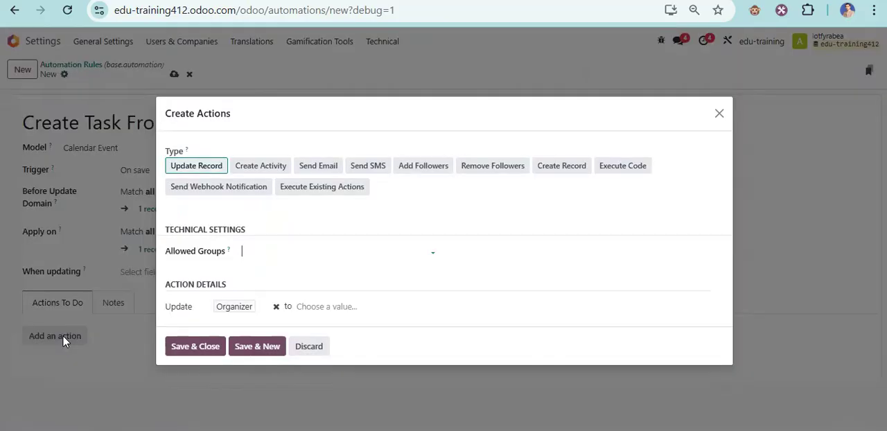
click(632, 174)
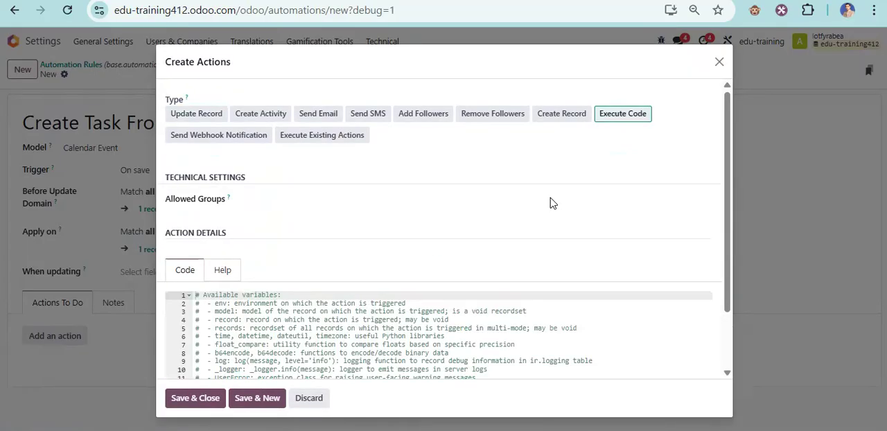
scroll(319, 283, down, 1)
click(294, 280)
key(ctrl+a)
key(BackSpace)
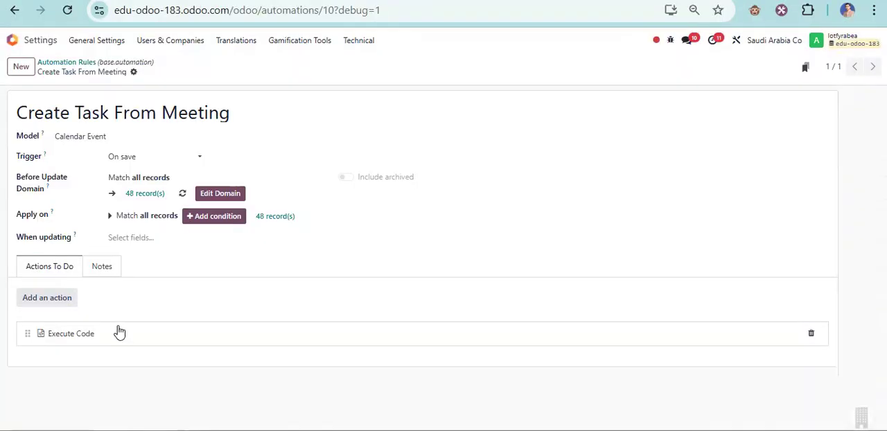
- Copy the Execute Code script from the Create Task From Meeting rule in edu-odoo-183 and paste it into the new action in edu-training412
click(120, 333)
click(305, 316)
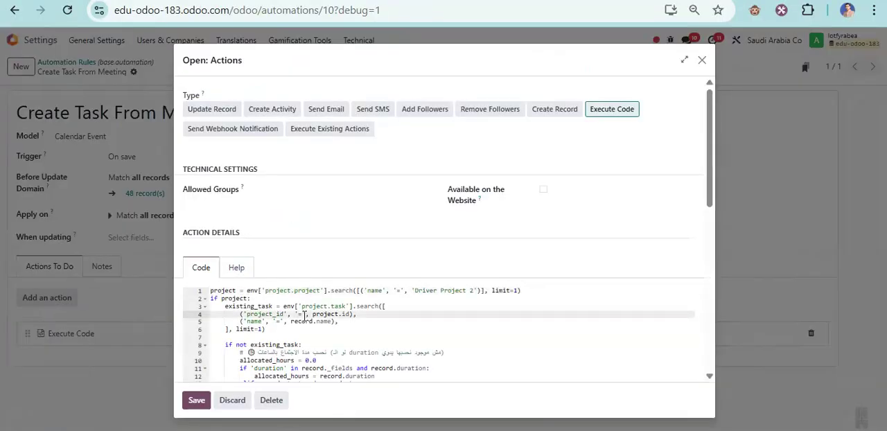
key(ctrl+a)
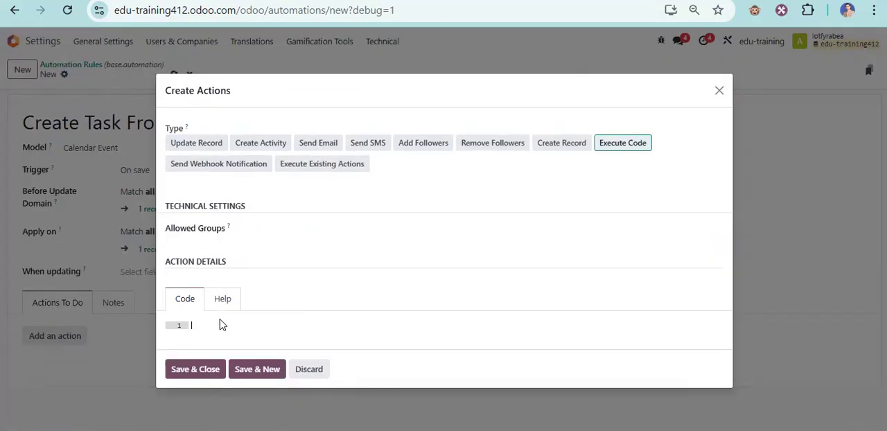
key(ctrl+v)
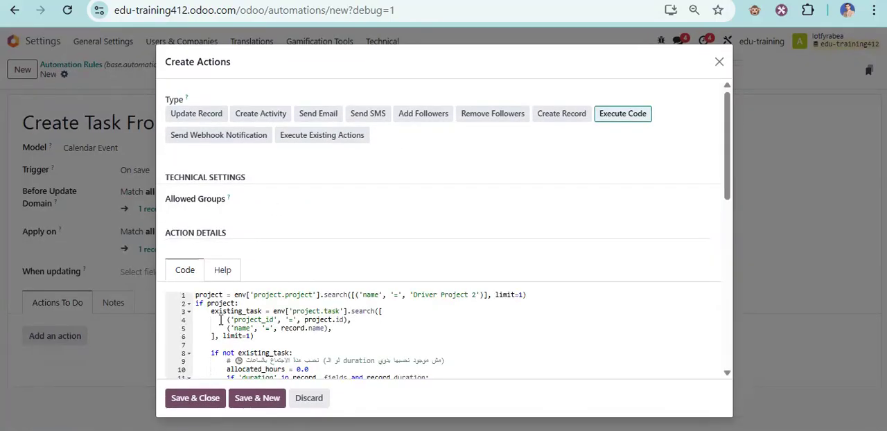
- Save the Execute Code action, and save the Create Task From Meeting automation rule
scroll(220, 320, down, 7)
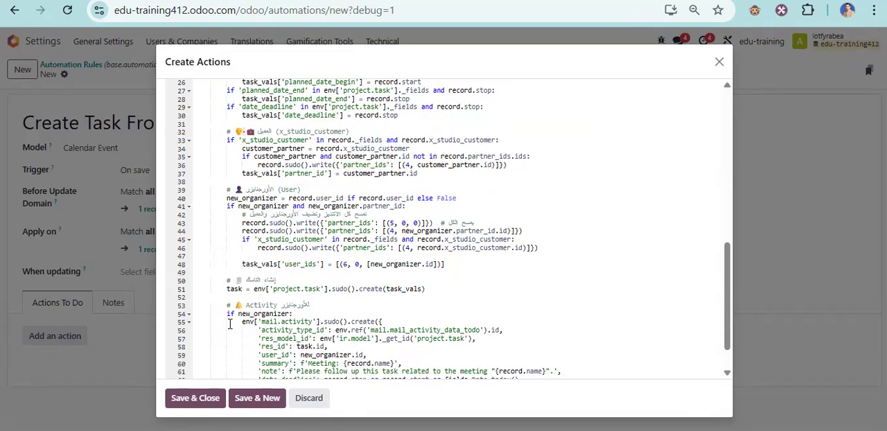
click(199, 400)
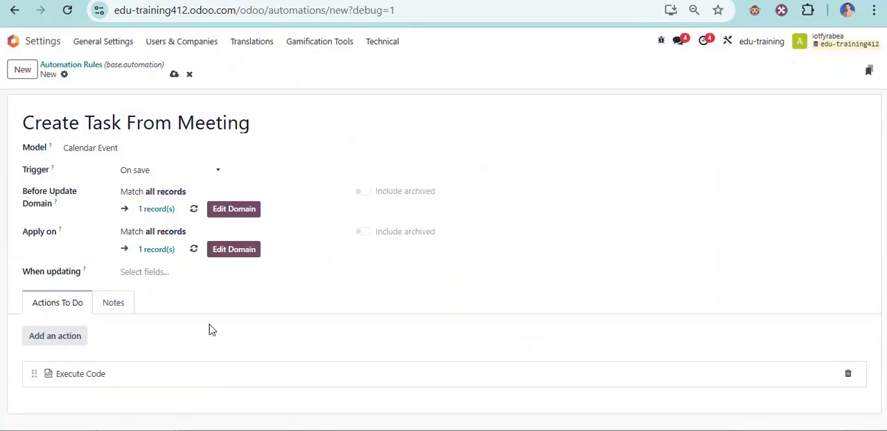
click(174, 74)
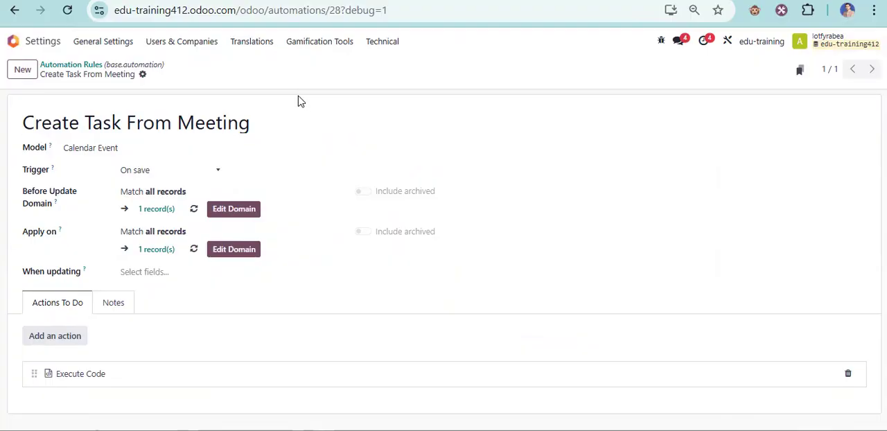
- Duplicate the edu-training412 browser tab, keep a copy at the apps overview, and open the Calendar app in another
right_click(631, 0)
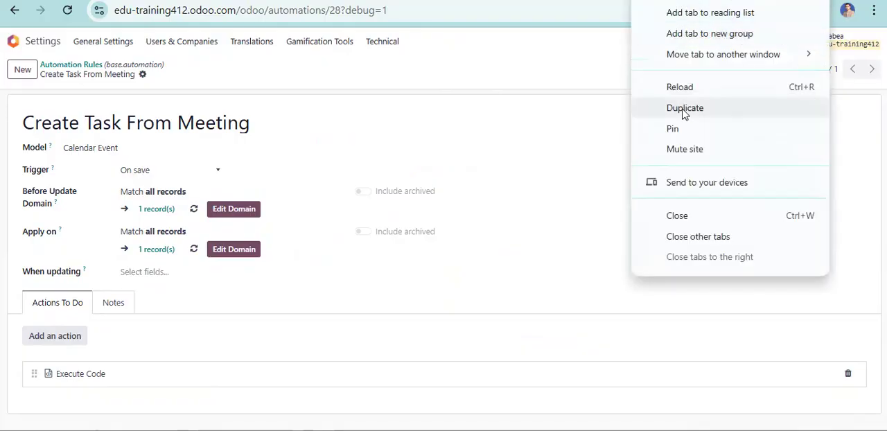
click(683, 110)
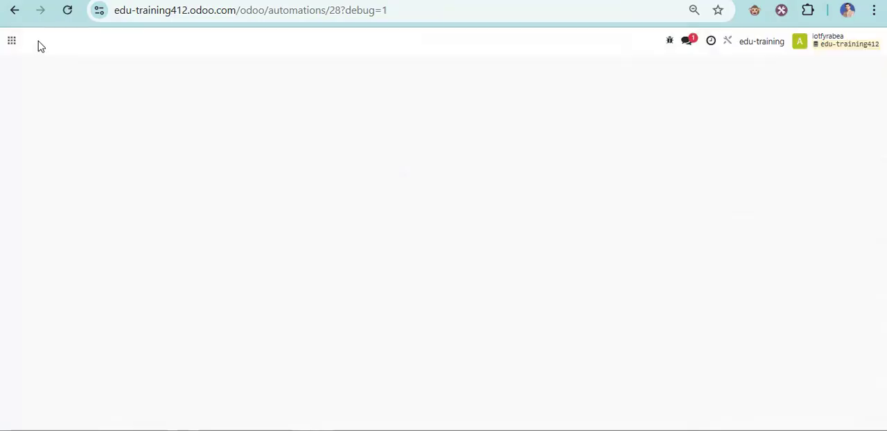
click(14, 42)
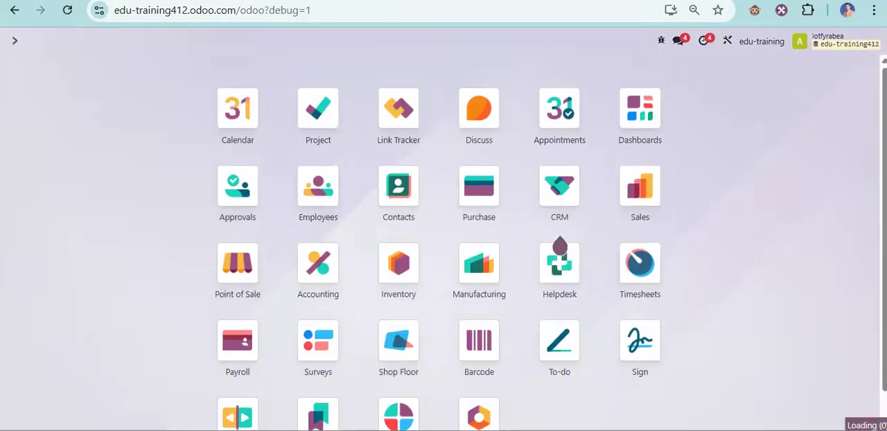
right_click(668, 1)
click(715, 95)
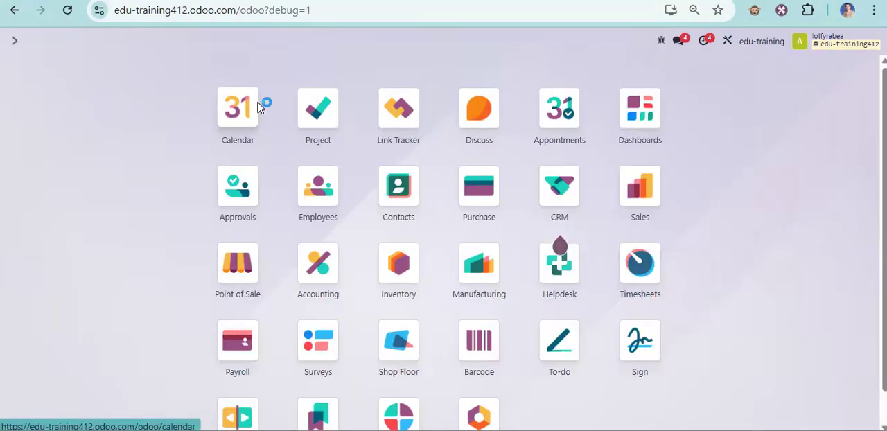
click(238, 109)
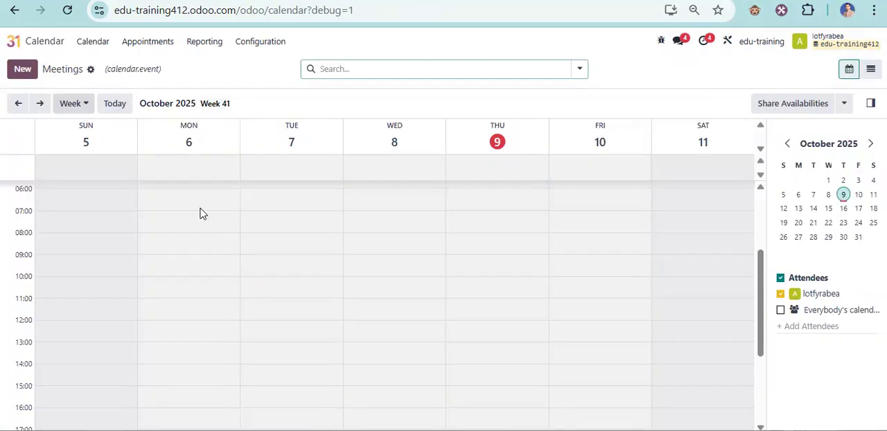
- Start a meeting titled "Test 1" on 10/23/2025 from 08:15 to 10:15 in the full event form
scroll(586, 280, down, 1)
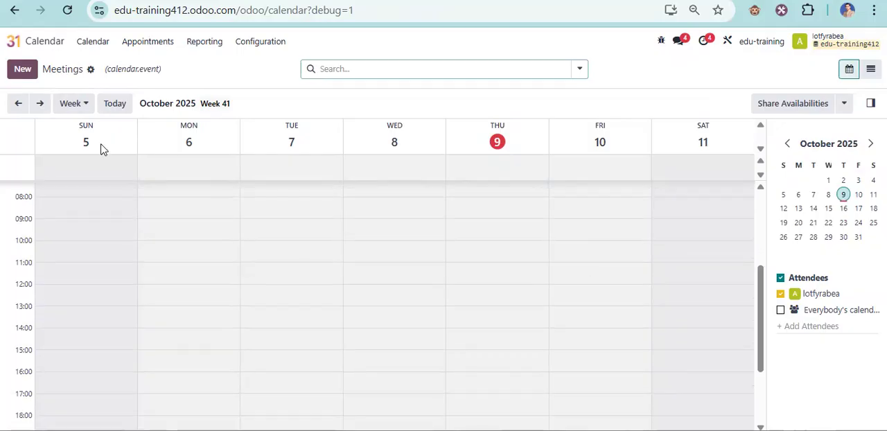
click(45, 103)
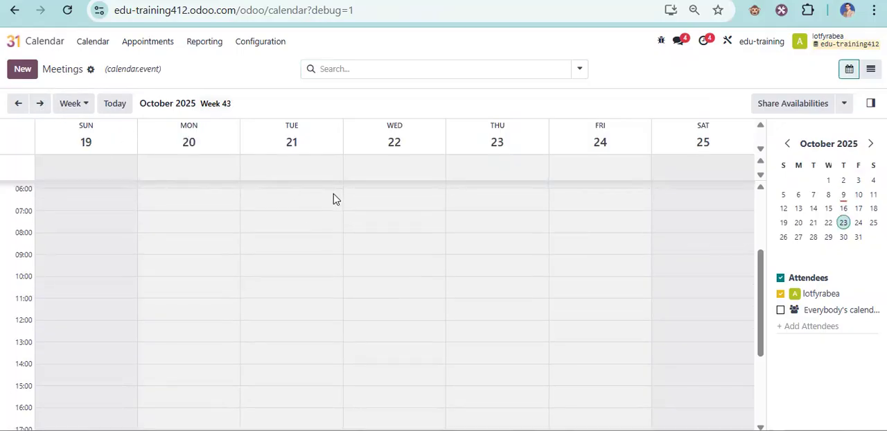
click(504, 283)
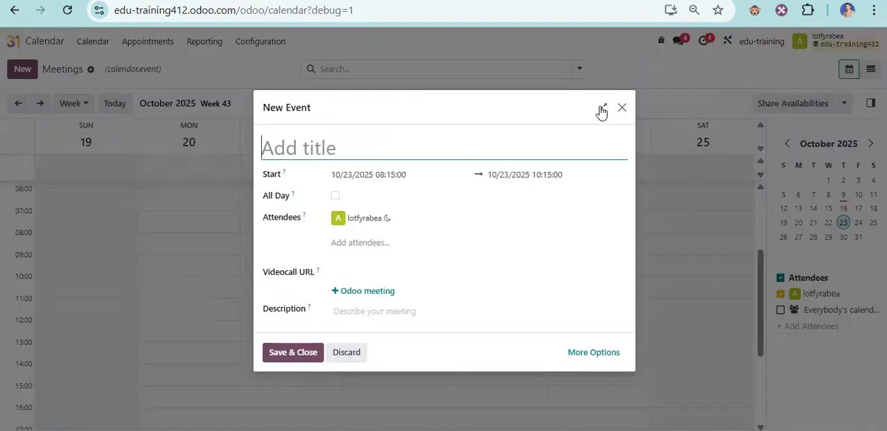
key(Escape)
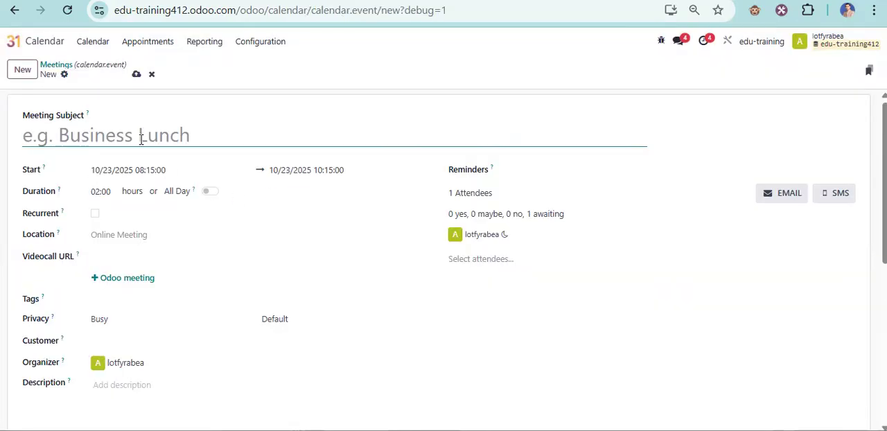
text(Test 1)
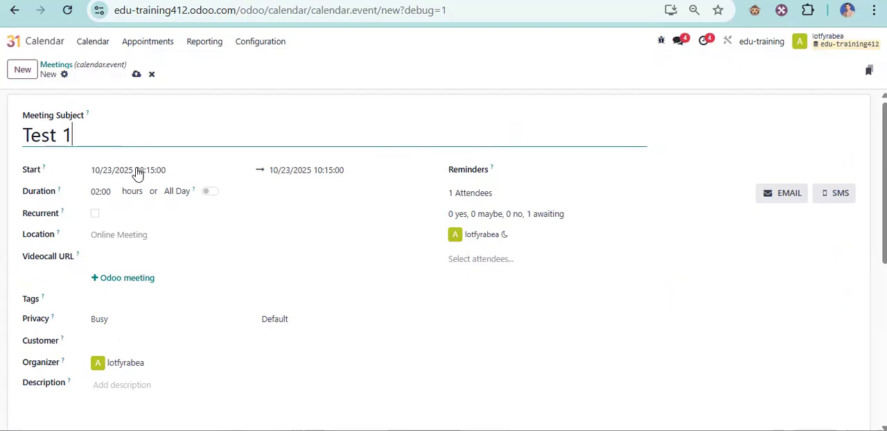
key(Tab)
click(275, 95)
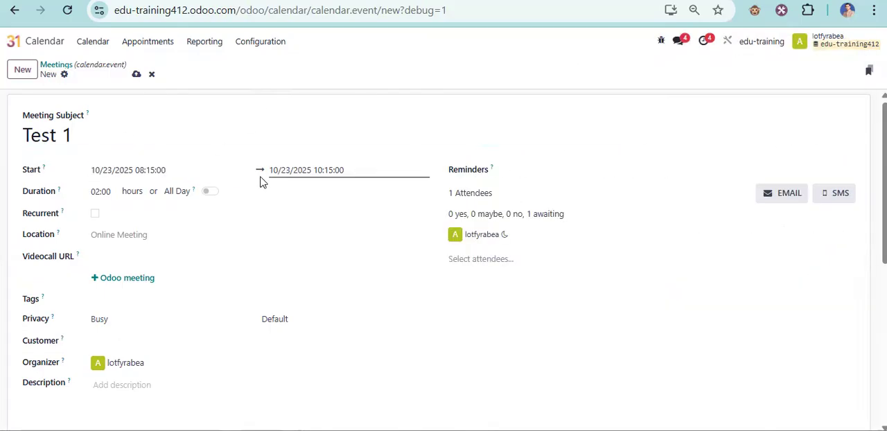
- Set the meeting's Customer to Customer 5 from the full customer search list
click(115, 340)
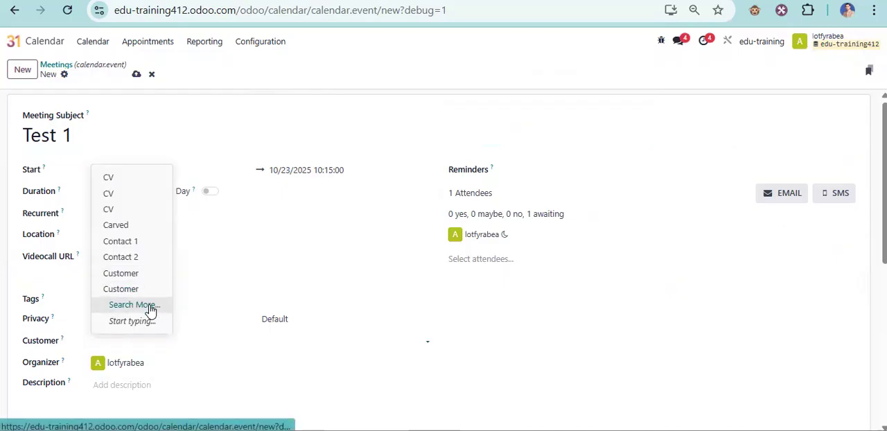
key(Escape)
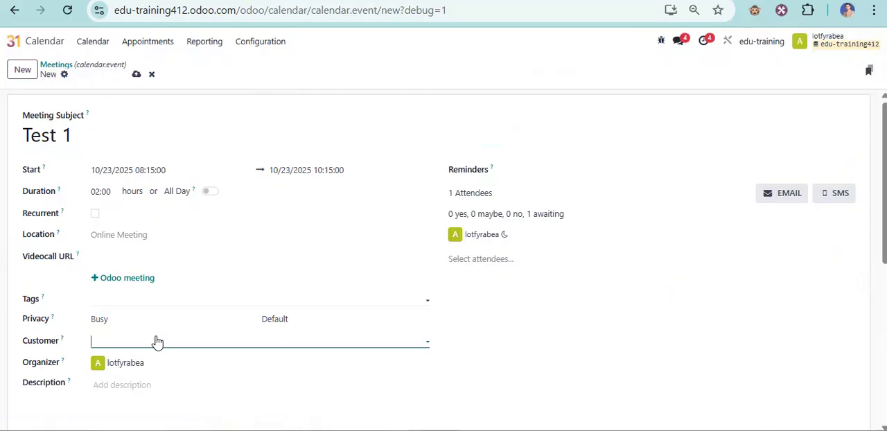
scroll(311, 325, down, 5)
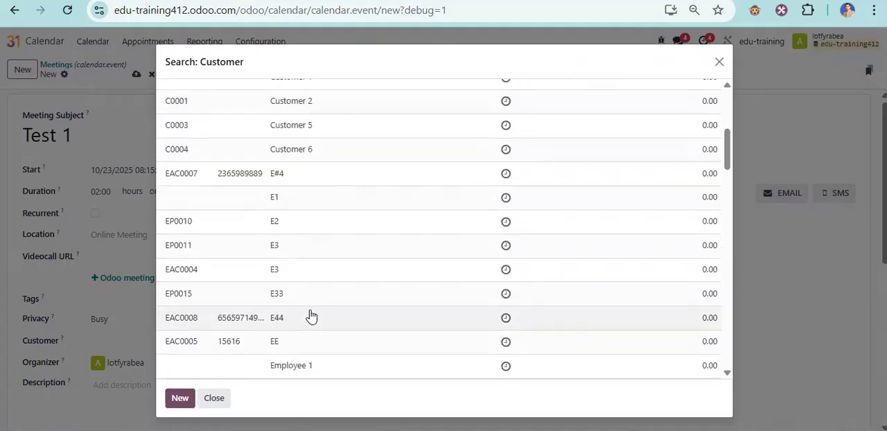
scroll(307, 201, down, 5)
scroll(307, 202, up, 10)
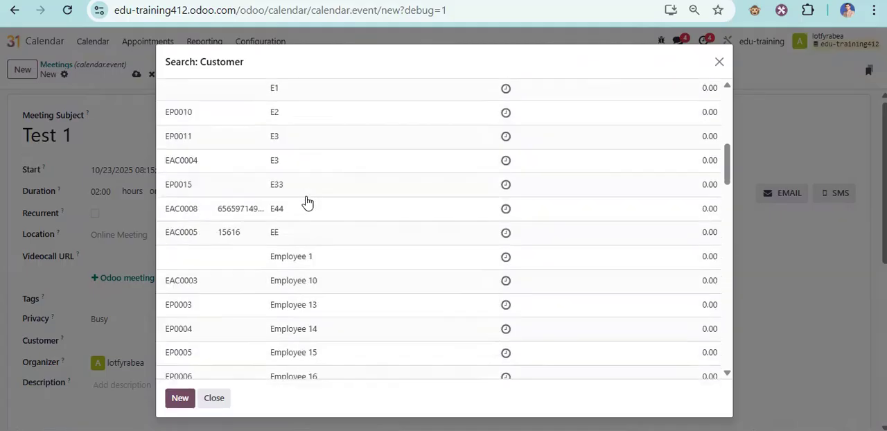
scroll(326, 318, down, 1)
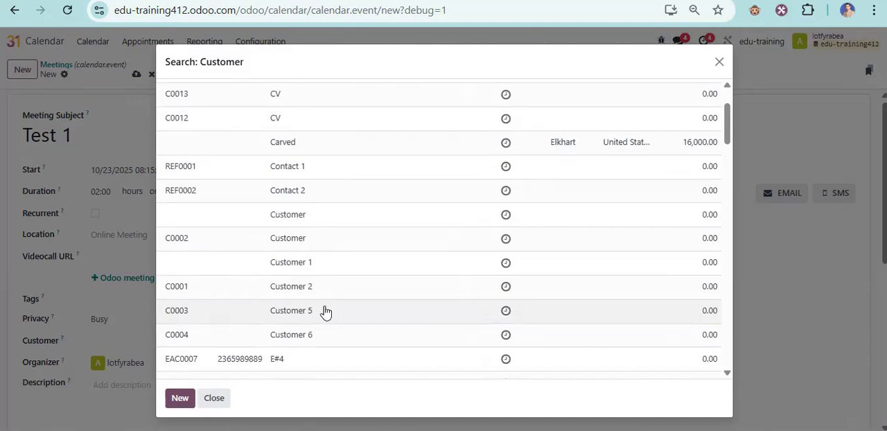
click(325, 312)
- Set the organizer to Sales User, enter "Test 11" as the description, and save the meeting
click(163, 363)
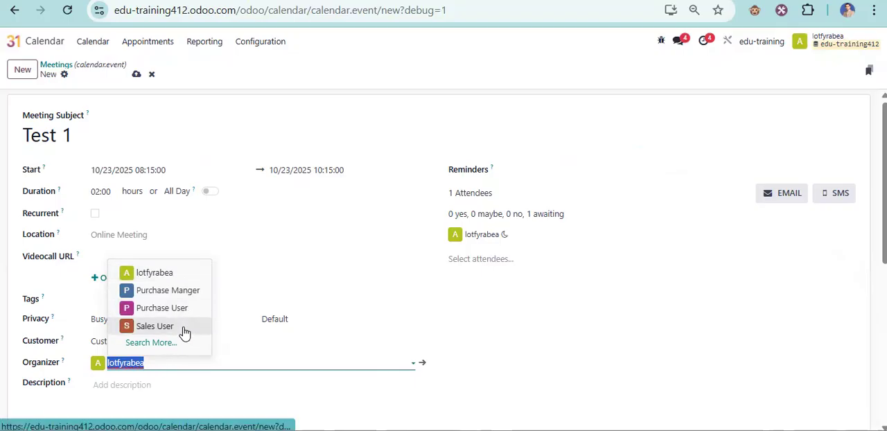
click(184, 333)
click(131, 379)
text(Test 11)
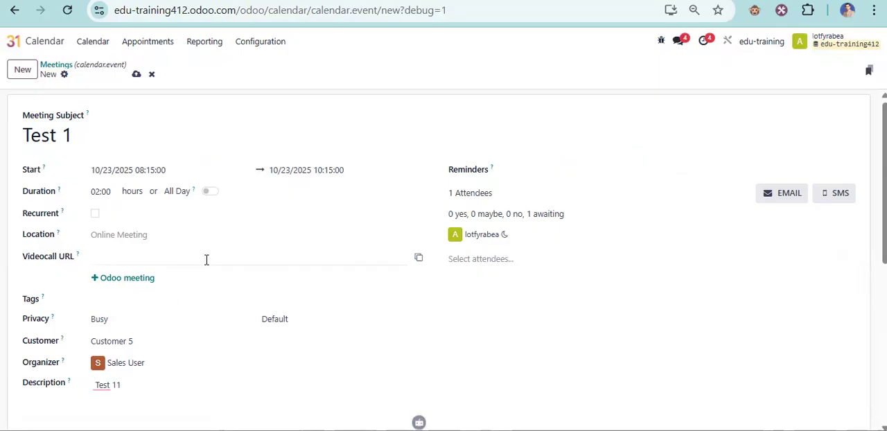
click(136, 76)
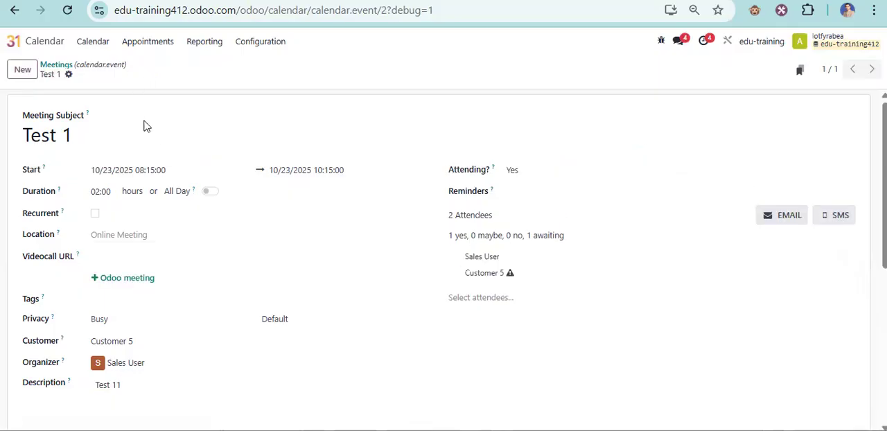
- Check the saved meeting's attendees and copy its subject
mouse_move(488, 267)
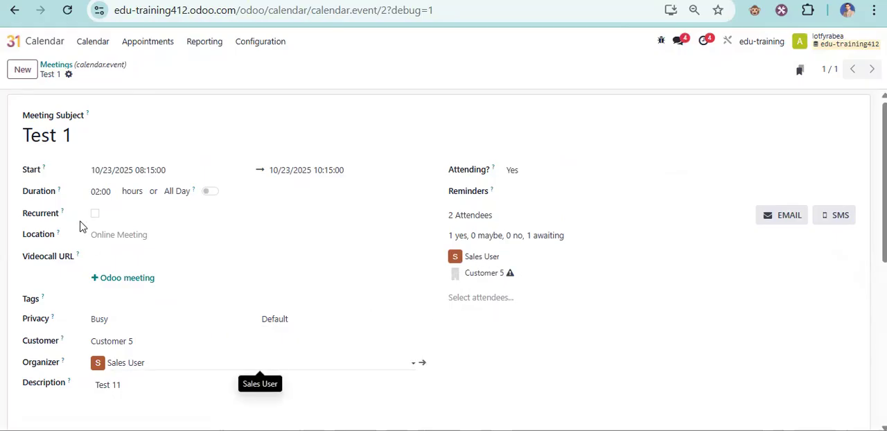
triple_click(36, 134)
right_click(36, 133)
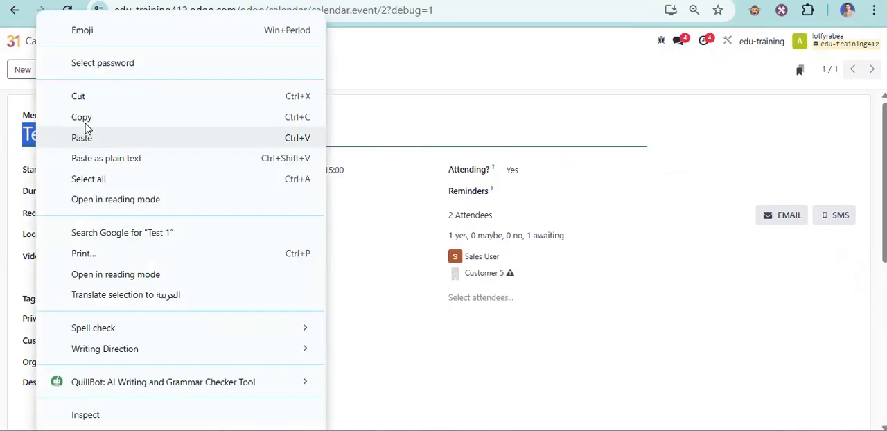
click(87, 119)
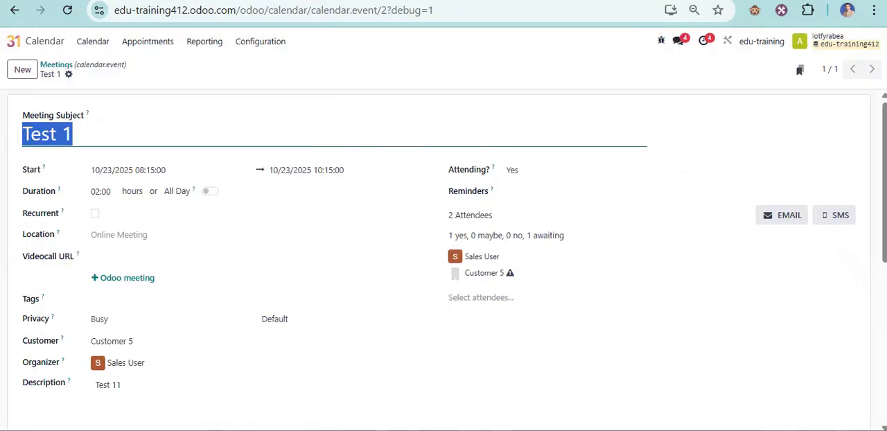
- Open the Driver Project 2 task board in the Project app in the other browser tab
key(ctrl+Tab)
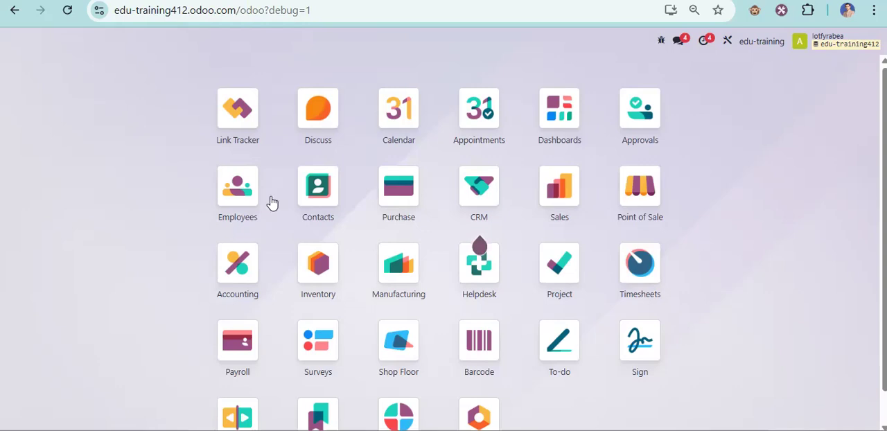
text(pro)
key(Return)
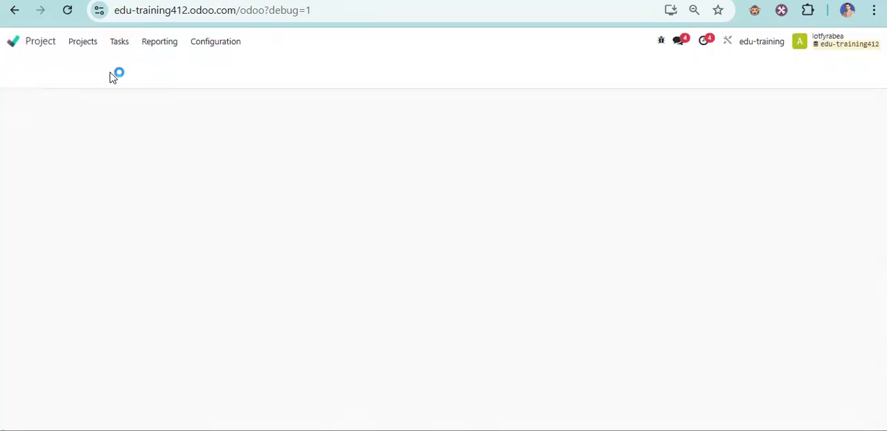
click(33, 140)
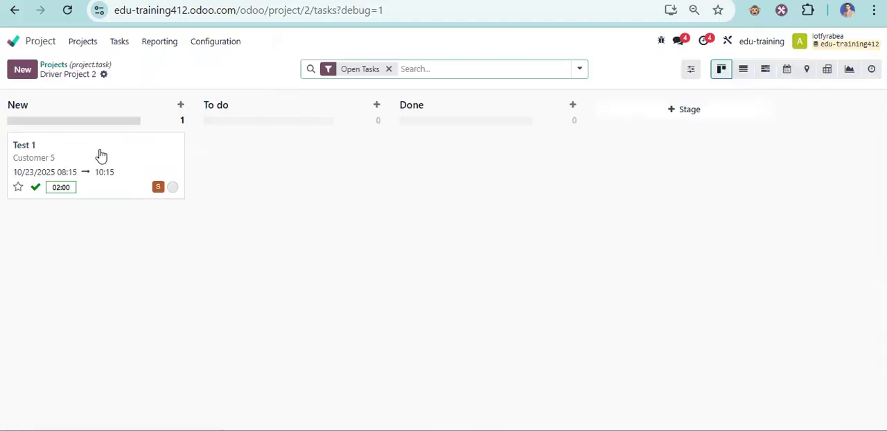
- Open the Test 1 task and check its title, description, customer, planned dates and allocated time against the meeting
click(95, 144)
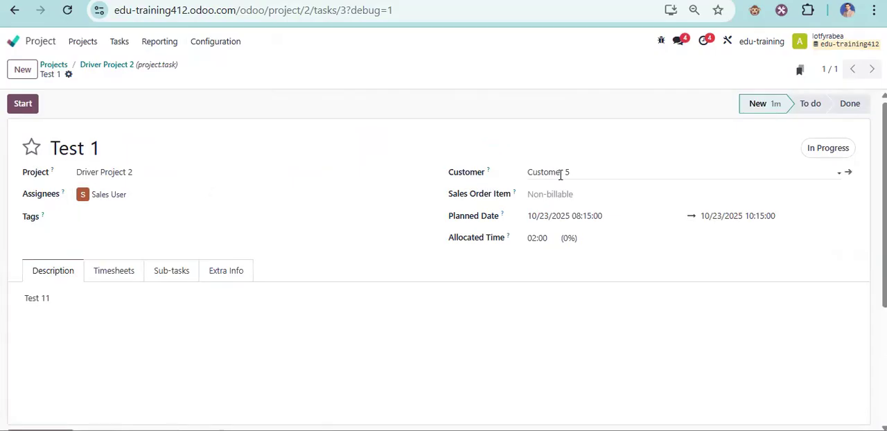
triple_click(52, 157)
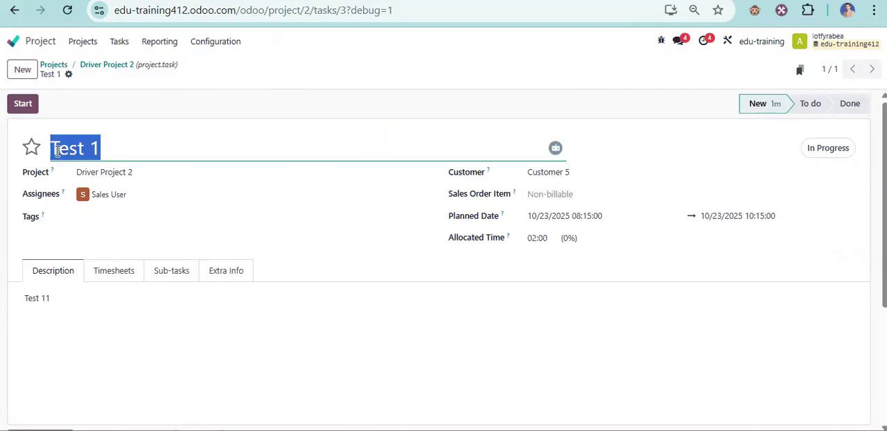
click(158, 134)
drag(47, 305, 22, 312)
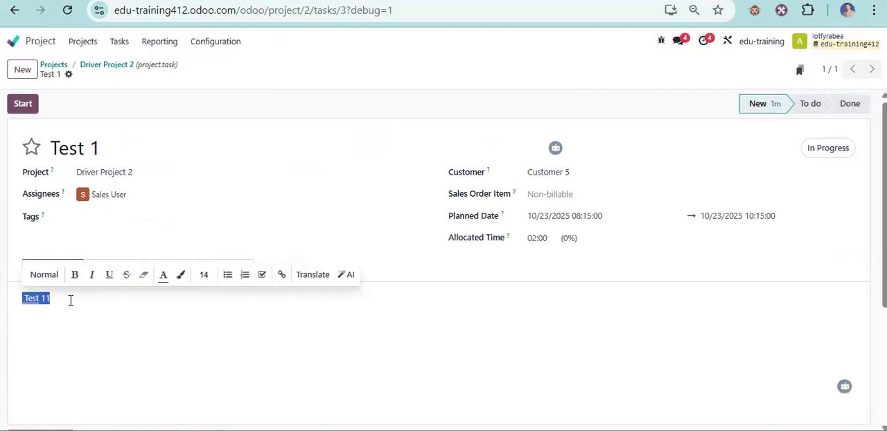
click(409, 282)
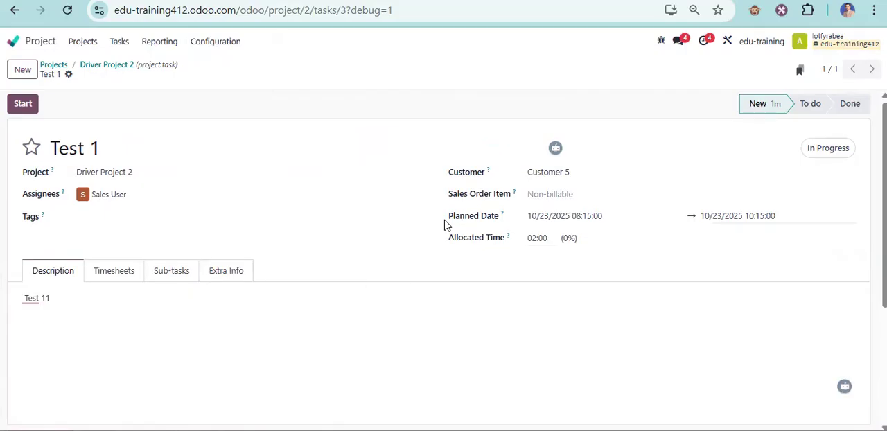
drag(448, 221, 481, 221)
click(458, 112)
scroll(381, 189, down, 1)
scroll(382, 189, up, 1)
- Reduce the browser zoom to 75% and read the planned activity on the Test 1 task
click(874, 10)
click(775, 306)
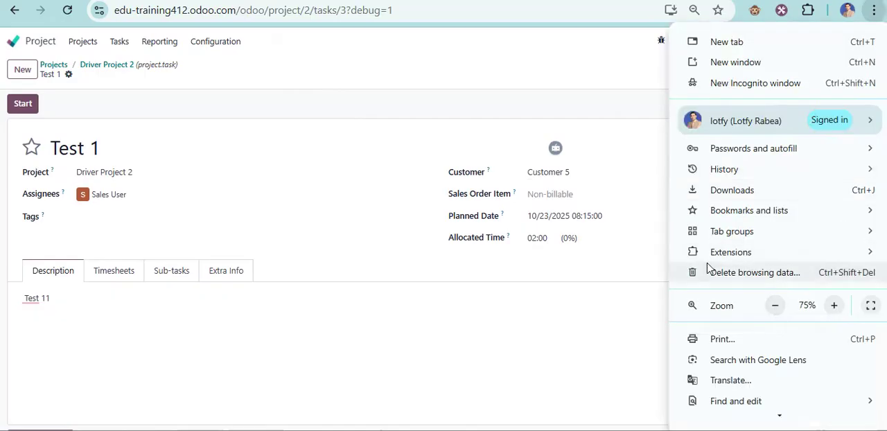
click(613, 147)
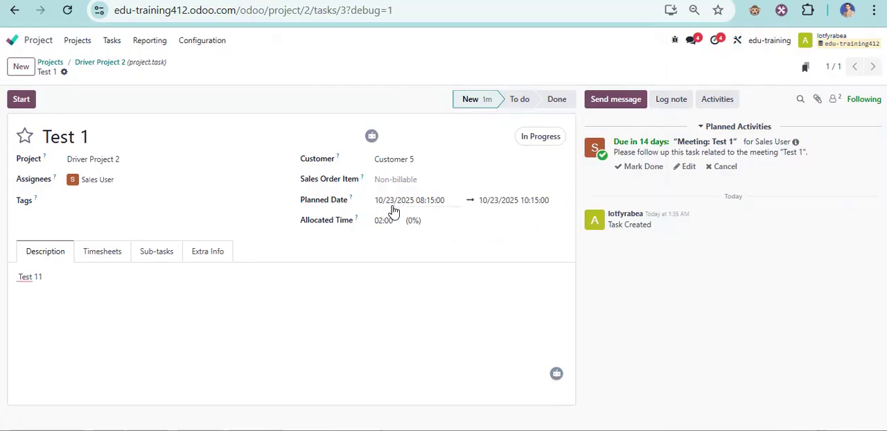
drag(625, 154, 803, 153)
- Reopen the Test 1 task from the Driver Project 2 board, examine its planned activity's details, and return to the apps overview
click(119, 70)
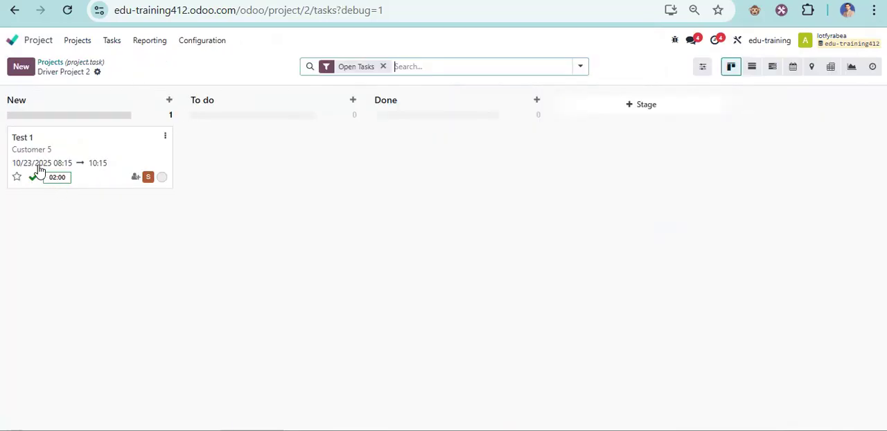
click(114, 153)
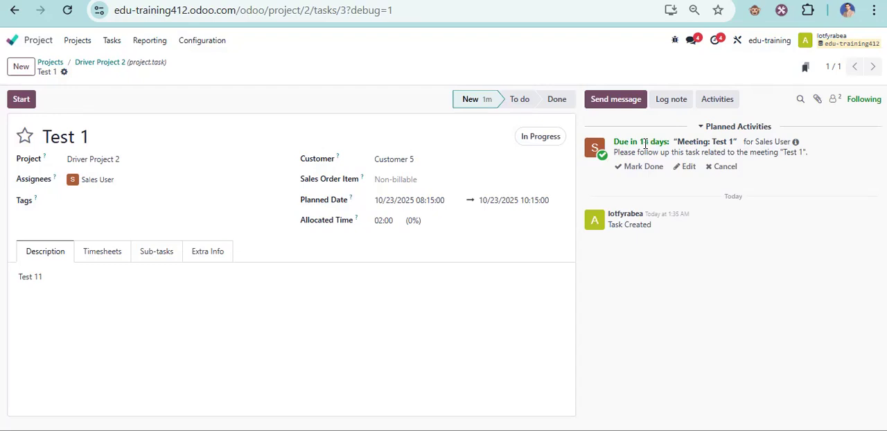
click(795, 143)
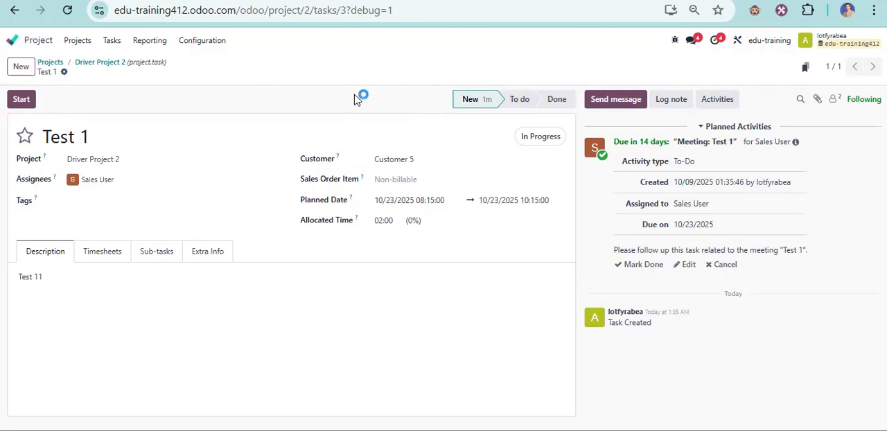
click(13, 40)
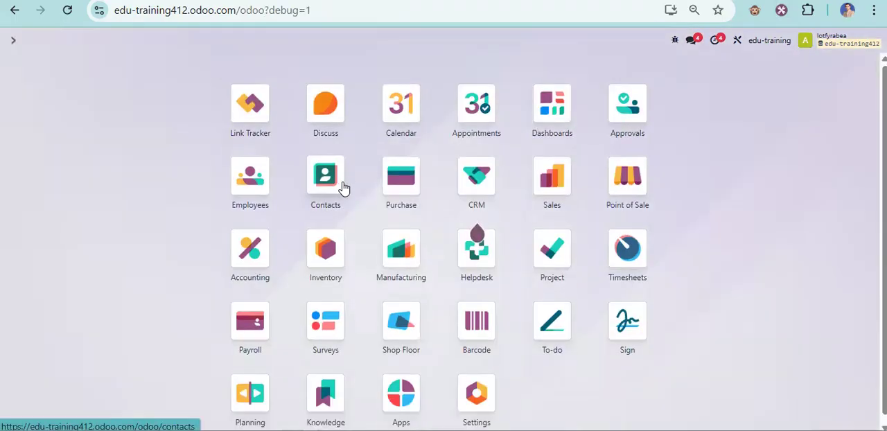